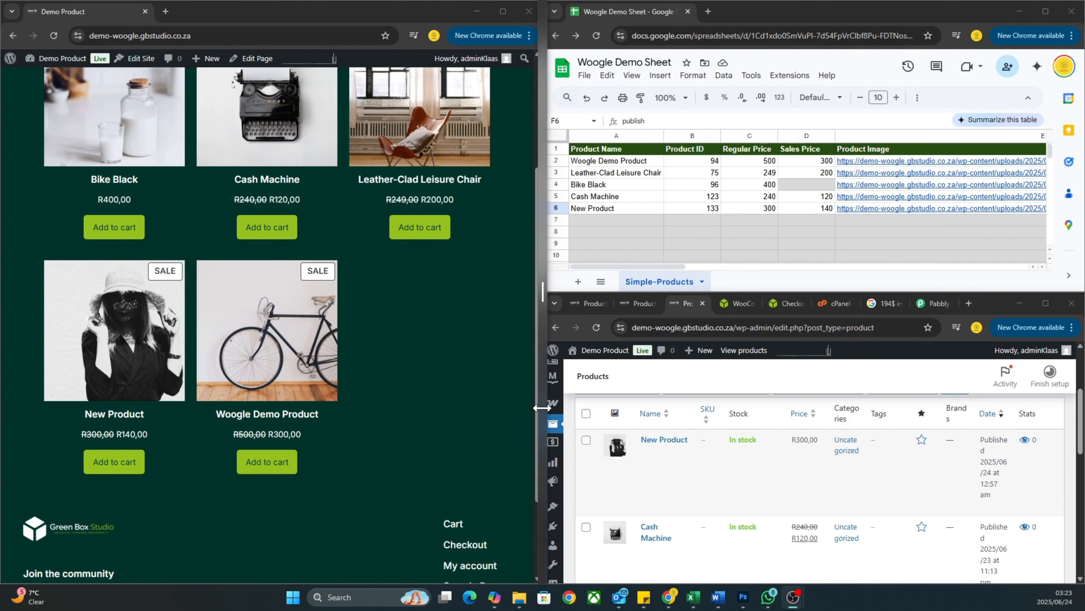
Enter Headsets as a new product name in A7.
{"action": "scroll", "coordinate": [538, 409], "scroll_direction": "up", "scroll_amount": 3}
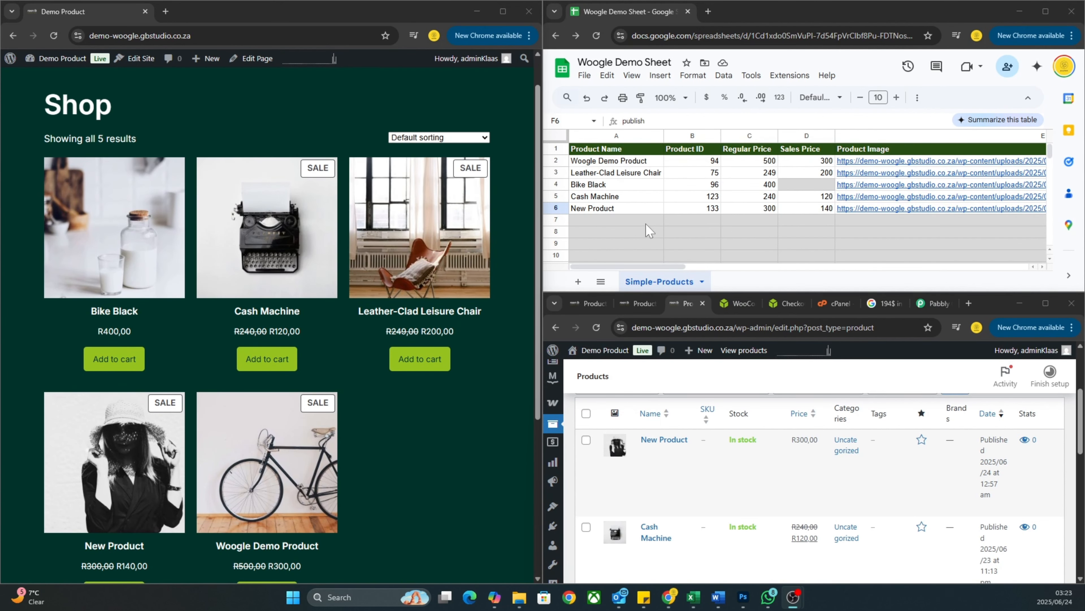
{"action": "left_click", "coordinate": [637, 223]}
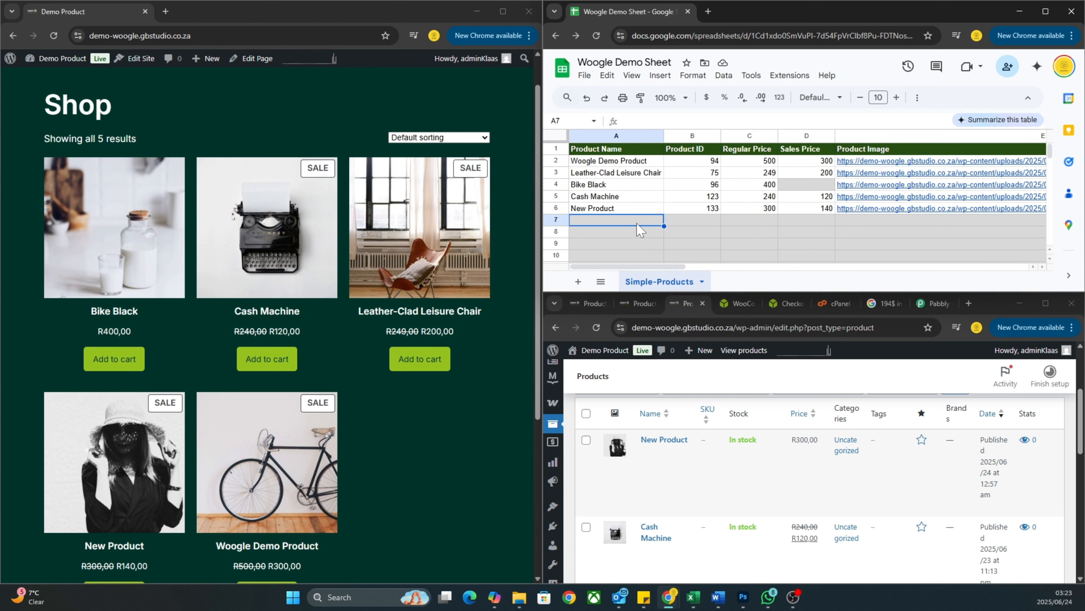
{"action": "type", "text": "Headsets"}
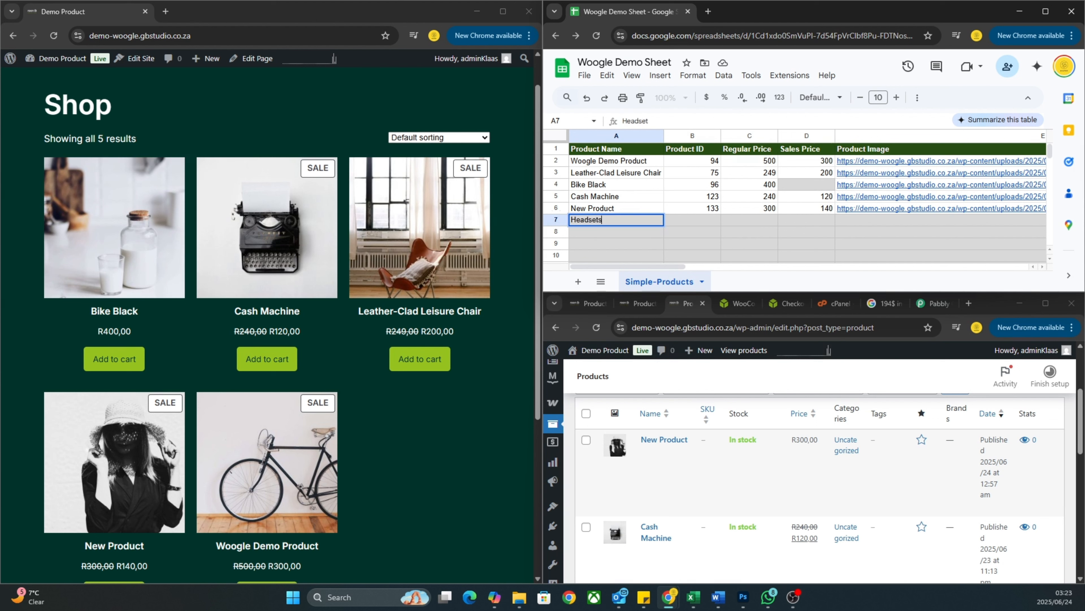
{"action": "key", "text": "Return"}
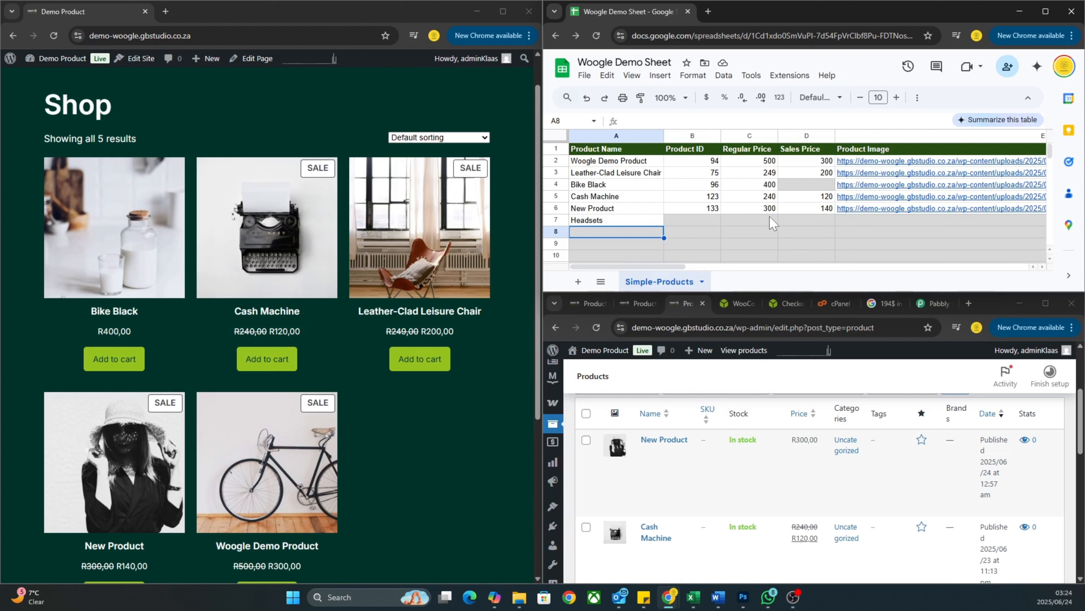
Give Headsets a regular price of 250 in C7.
{"action": "left_click", "coordinate": [754, 222]}
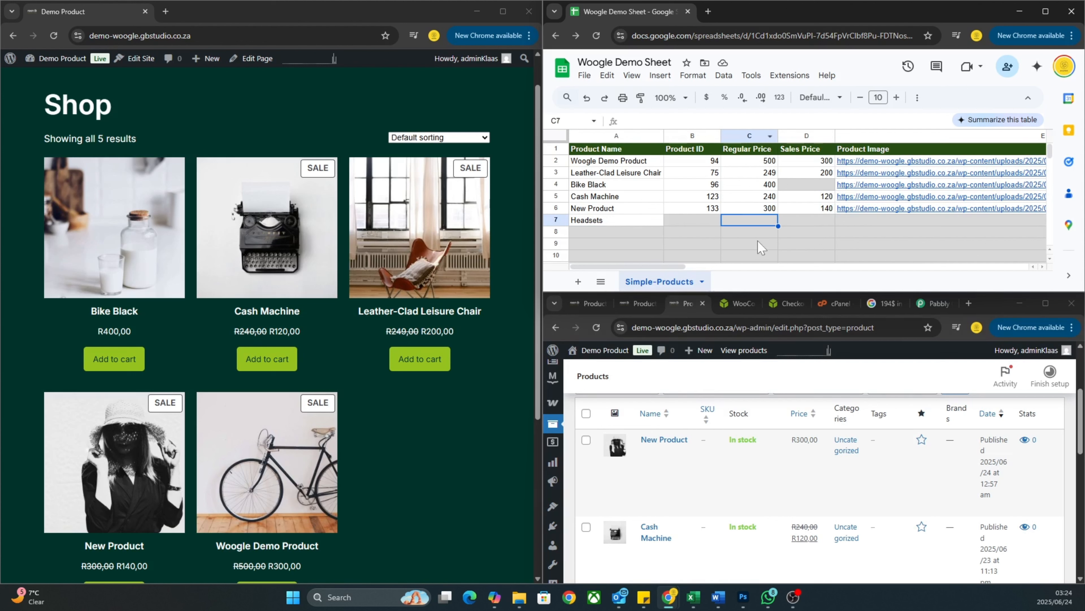
{"action": "type", "text": "250"}
{"action": "key", "text": "Return"}
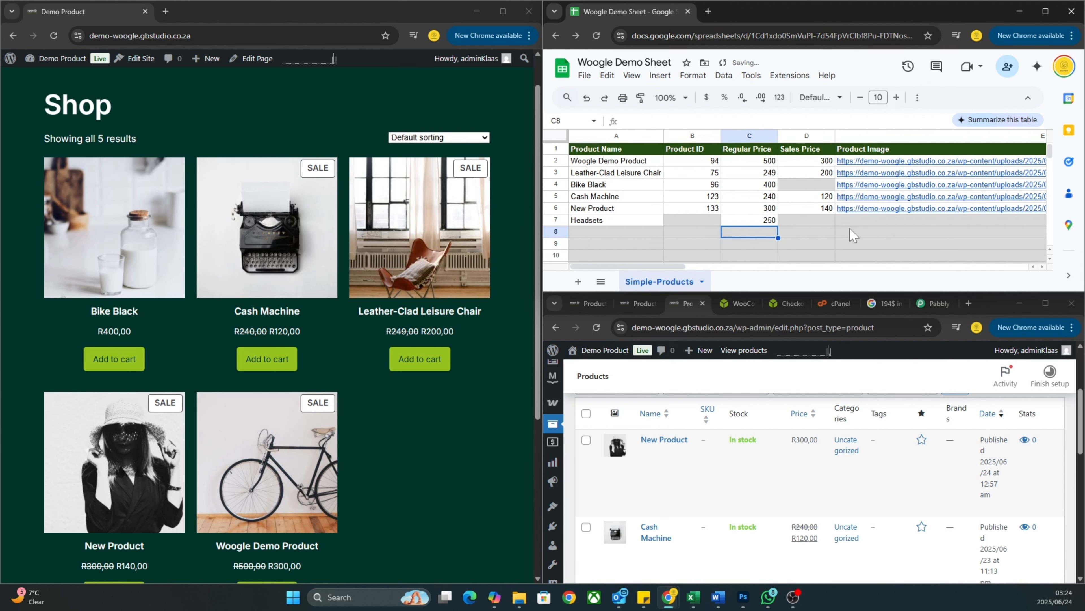
{"action": "scroll", "coordinate": [841, 228], "scroll_direction": "right", "scroll_amount": 4}
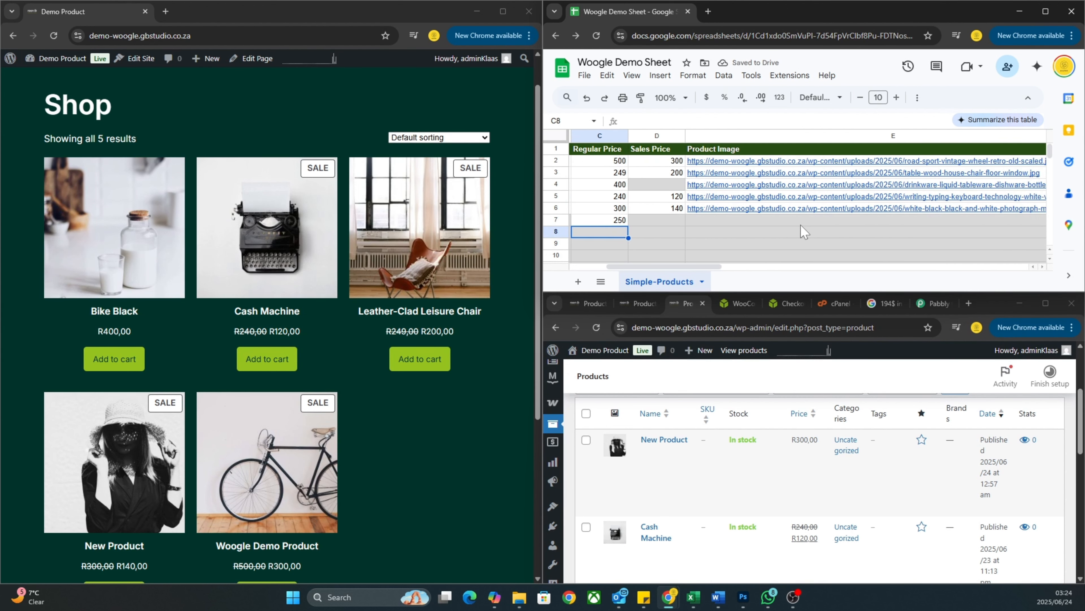
{"action": "scroll", "coordinate": [774, 223], "scroll_direction": "right", "scroll_amount": 3}
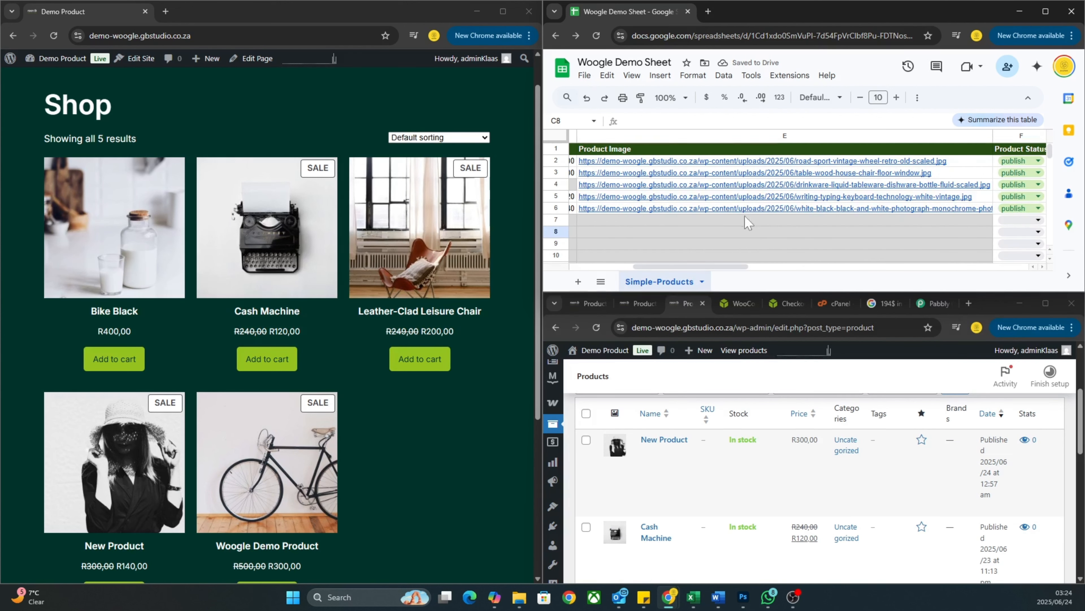
{"action": "left_click", "coordinate": [789, 249]}
{"action": "scroll", "coordinate": [790, 248], "scroll_direction": "left", "scroll_amount": 3}
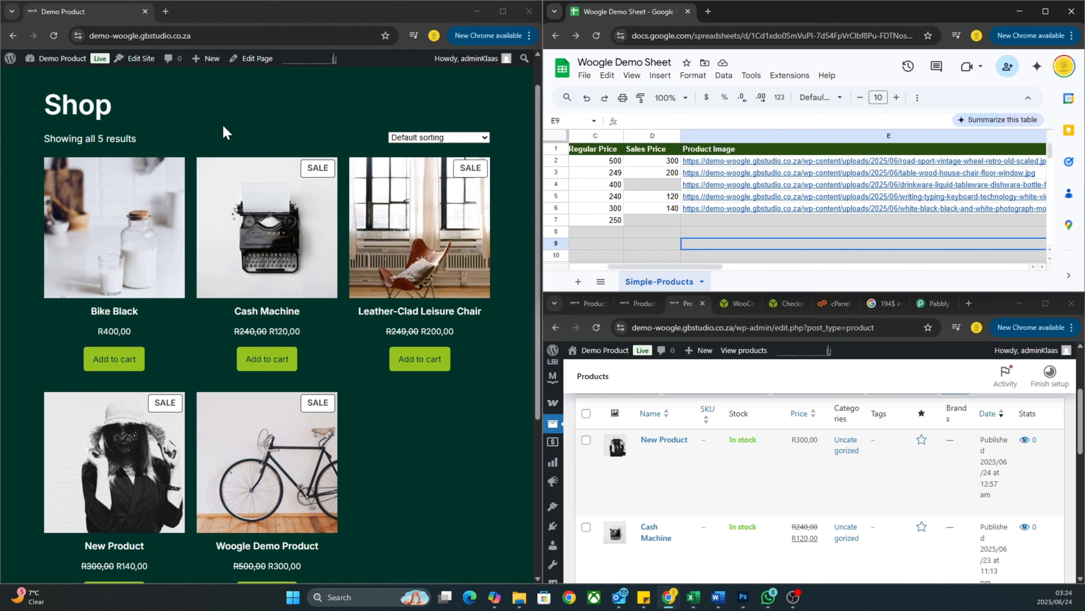
Copy the headphone portrait's file URL from the Media Library and paste it into E7.
{"action": "scroll", "coordinate": [681, 415], "scroll_direction": "down", "scroll_amount": 1}
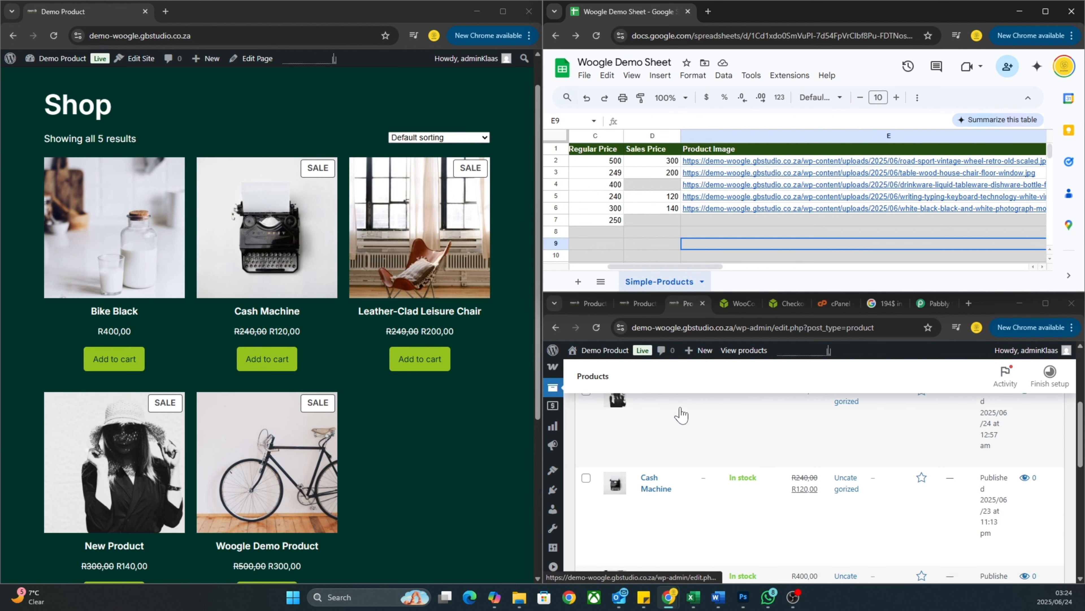
{"action": "scroll", "coordinate": [681, 415], "scroll_direction": "up", "scroll_amount": 3}
{"action": "mouse_move", "coordinate": [555, 444]}
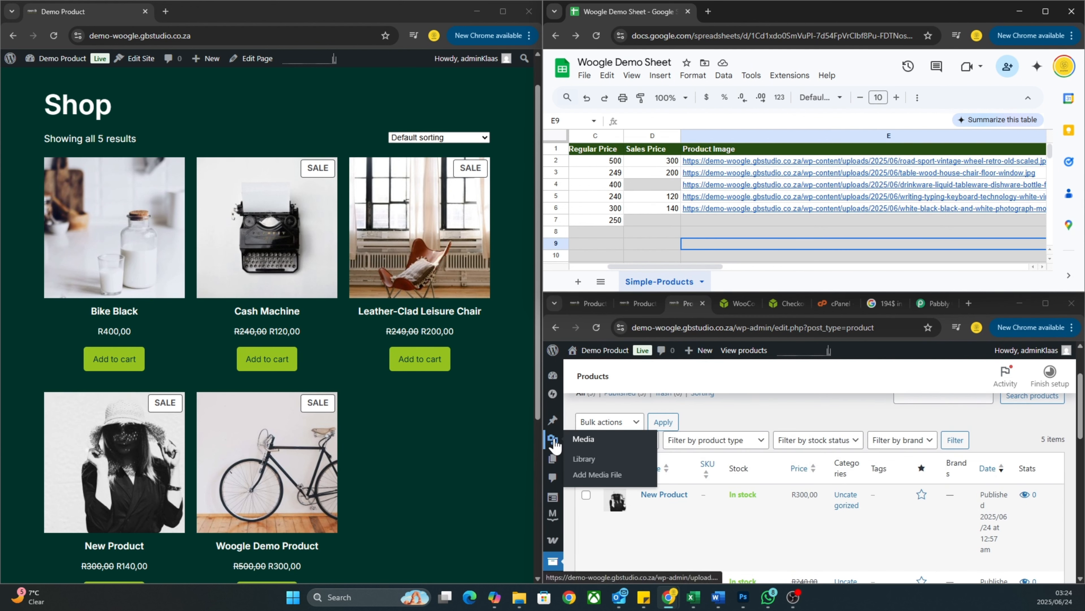
{"action": "left_click", "coordinate": [586, 440]}
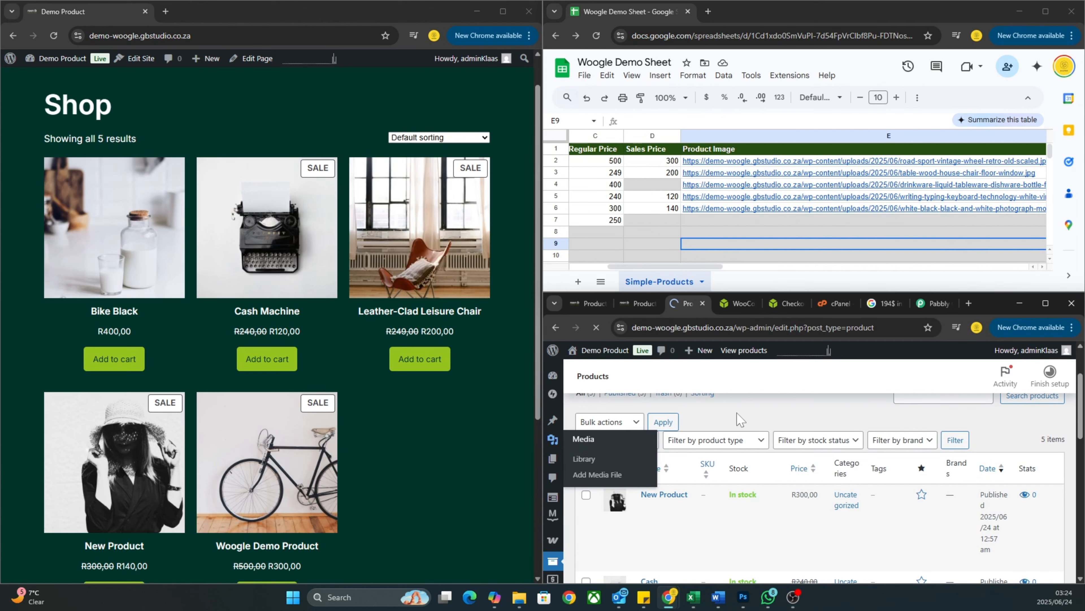
{"action": "scroll", "coordinate": [848, 470], "scroll_direction": "down", "scroll_amount": 5}
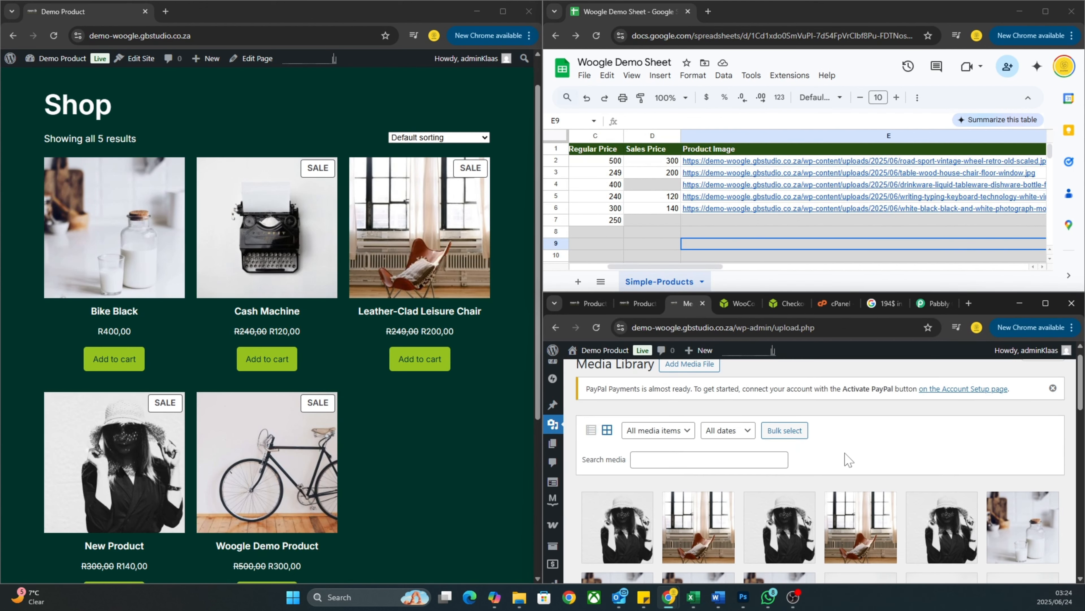
{"action": "scroll", "coordinate": [846, 461], "scroll_direction": "down", "scroll_amount": 3}
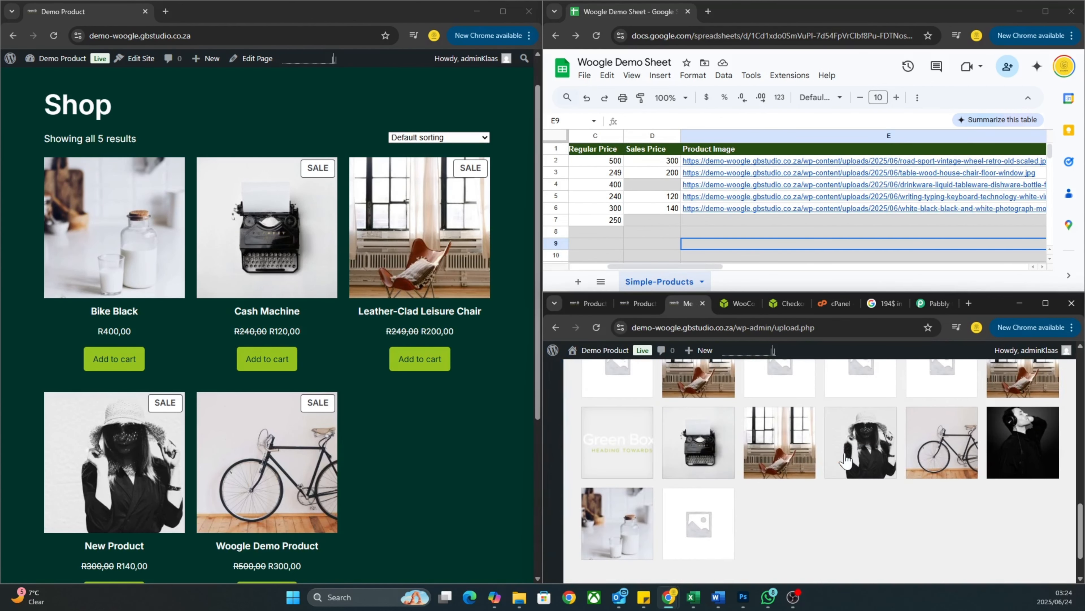
{"action": "left_click", "coordinate": [1036, 425]}
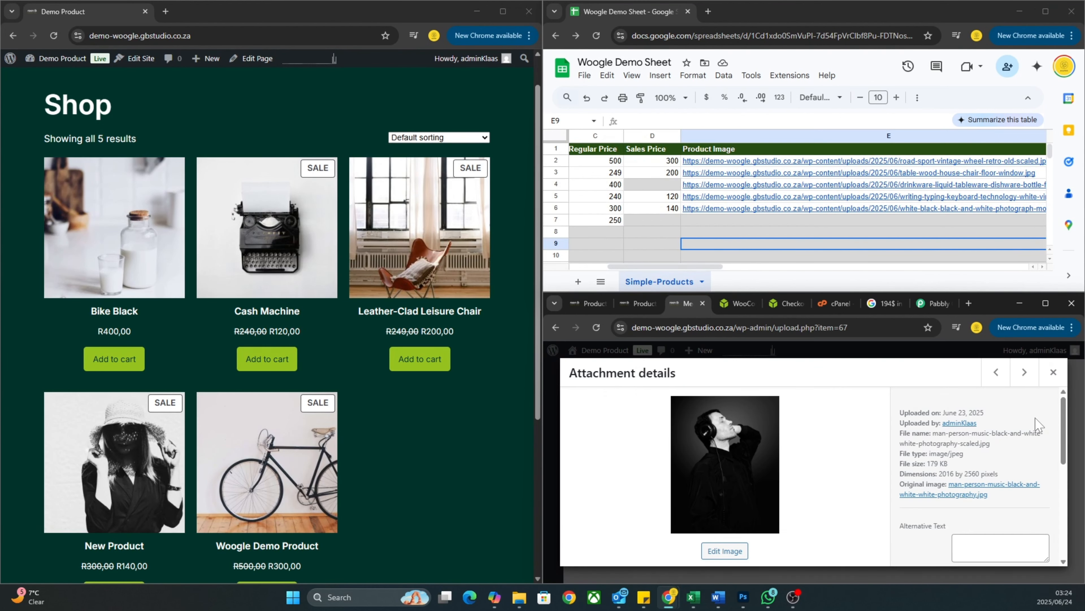
{"action": "scroll", "coordinate": [946, 474], "scroll_direction": "down", "scroll_amount": 5}
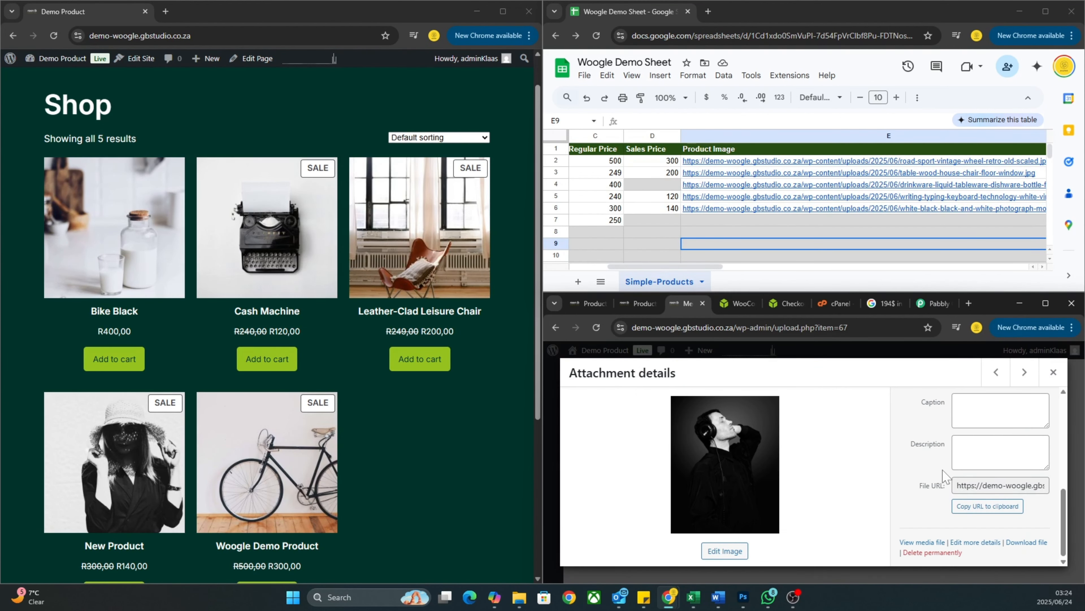
{"action": "left_click", "coordinate": [977, 509]}
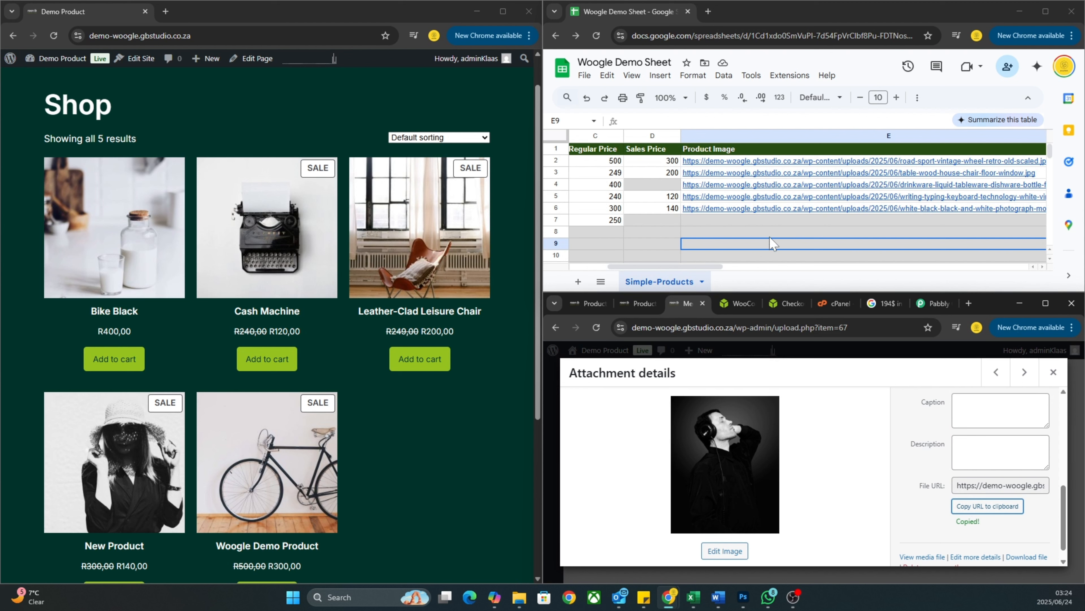
{"action": "left_click", "coordinate": [744, 220]}
{"action": "key", "text": "ctrl+v"}
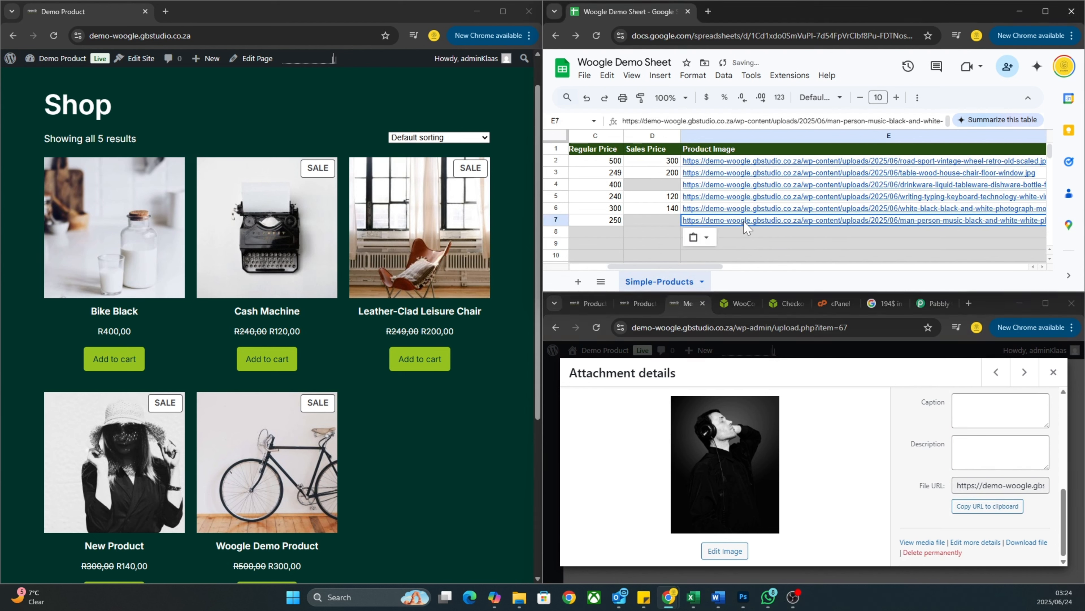
Set the Headsets row's Product Status in F7 to draft.
{"action": "scroll", "coordinate": [830, 229], "scroll_direction": "right", "scroll_amount": 5}
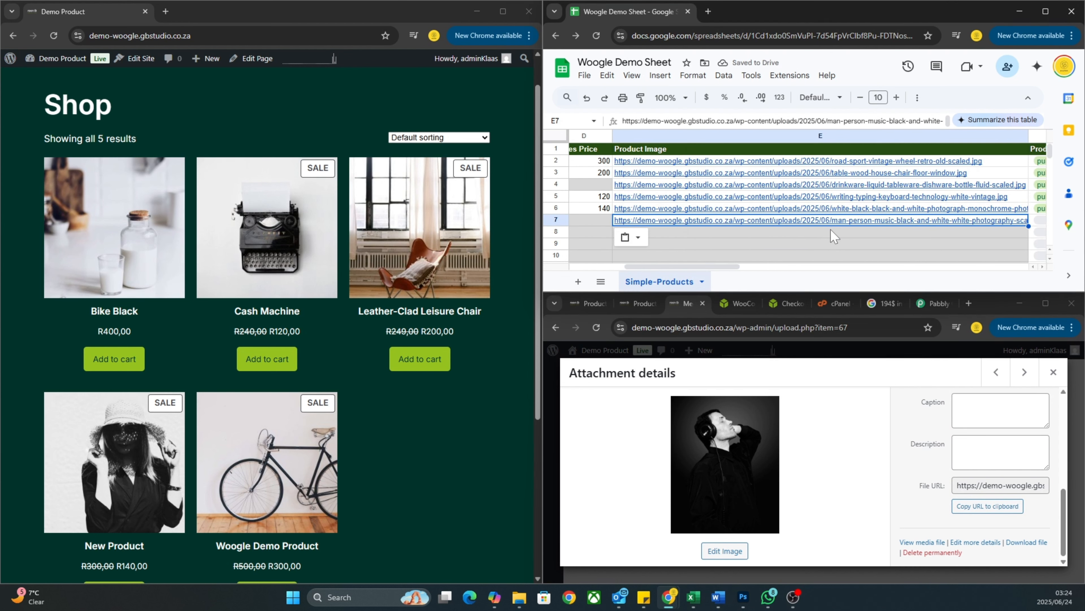
{"action": "left_click", "coordinate": [933, 222]}
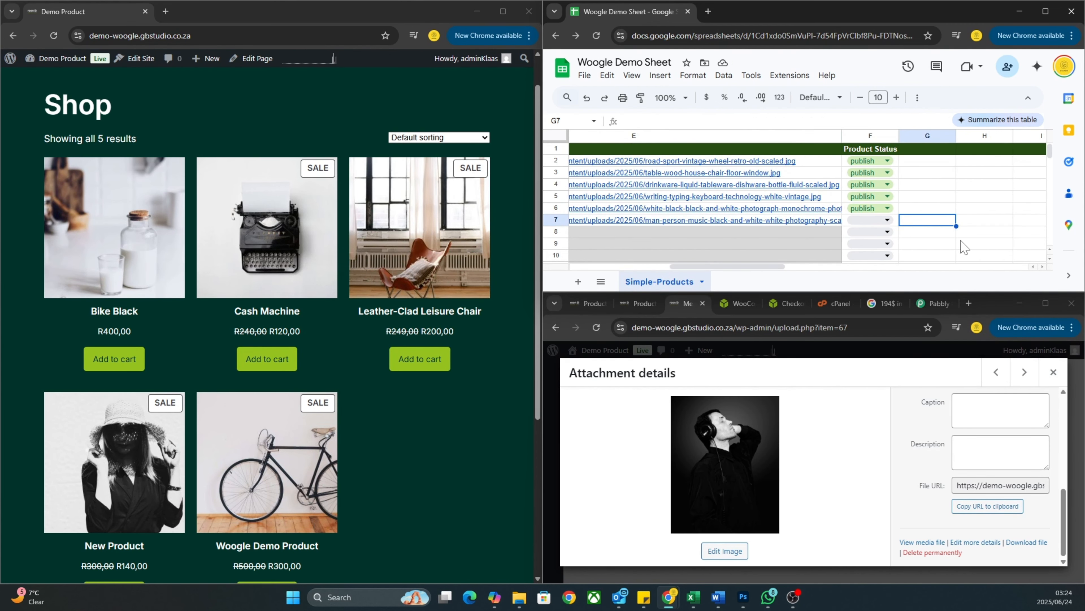
{"action": "left_click", "coordinate": [885, 221]}
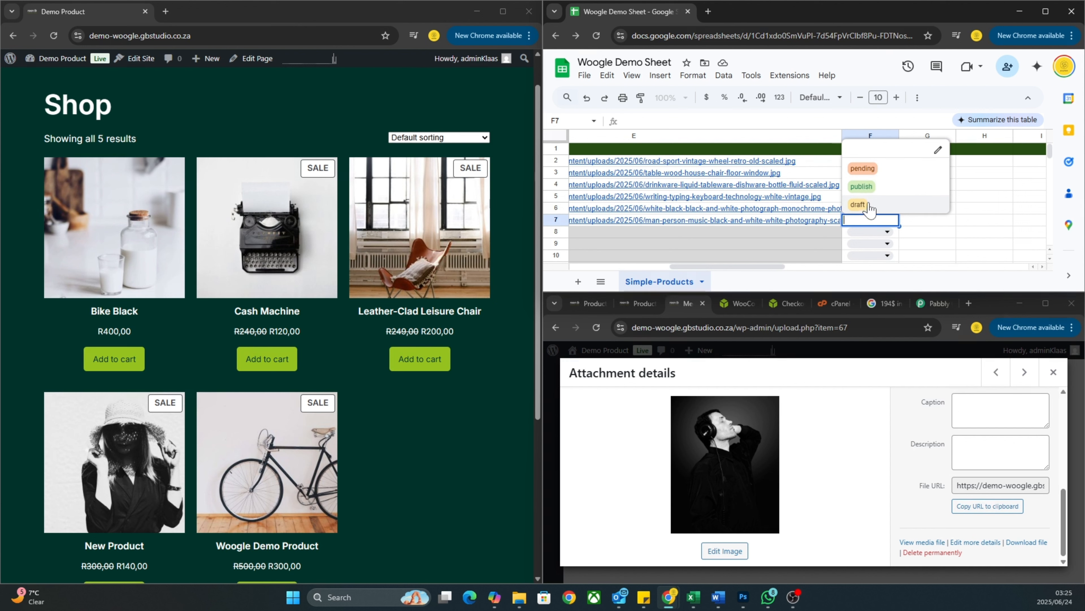
{"action": "left_click", "coordinate": [856, 205]}
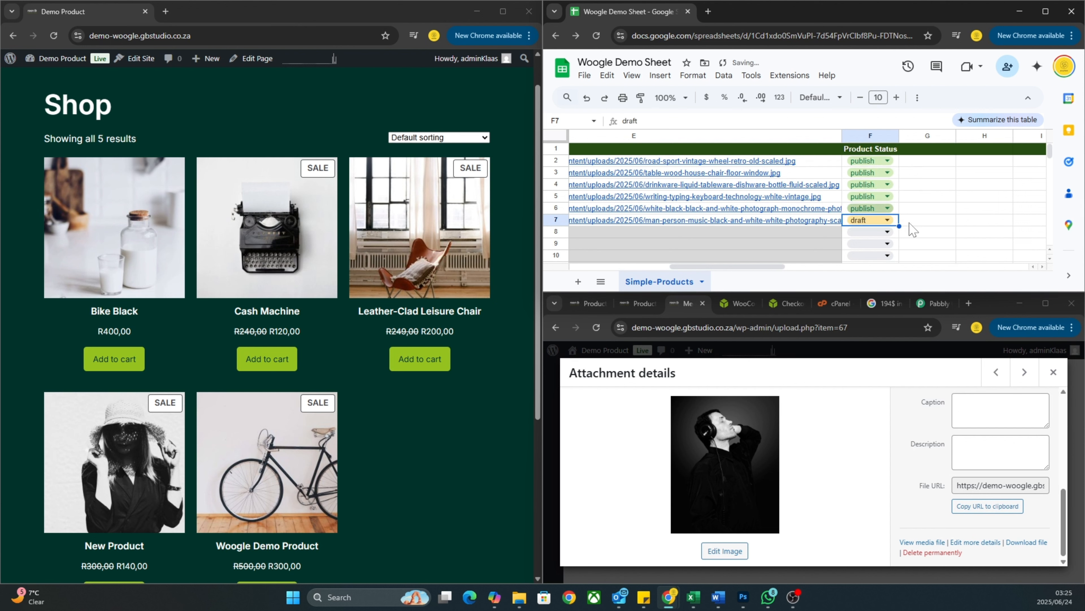
{"action": "left_click", "coordinate": [931, 232]}
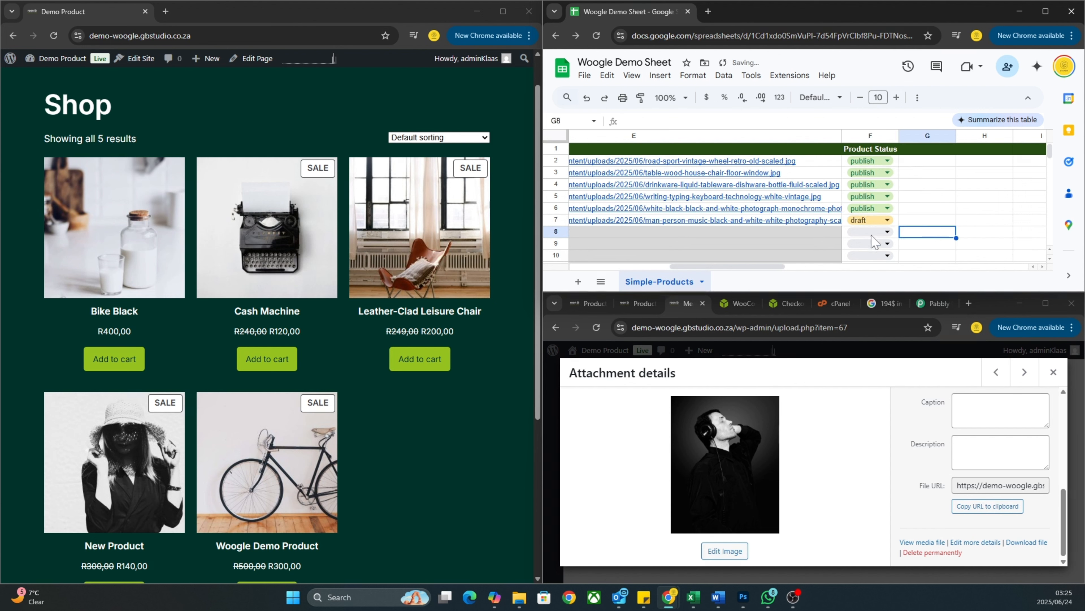
{"action": "scroll", "coordinate": [794, 223], "scroll_direction": "left", "scroll_amount": 8}
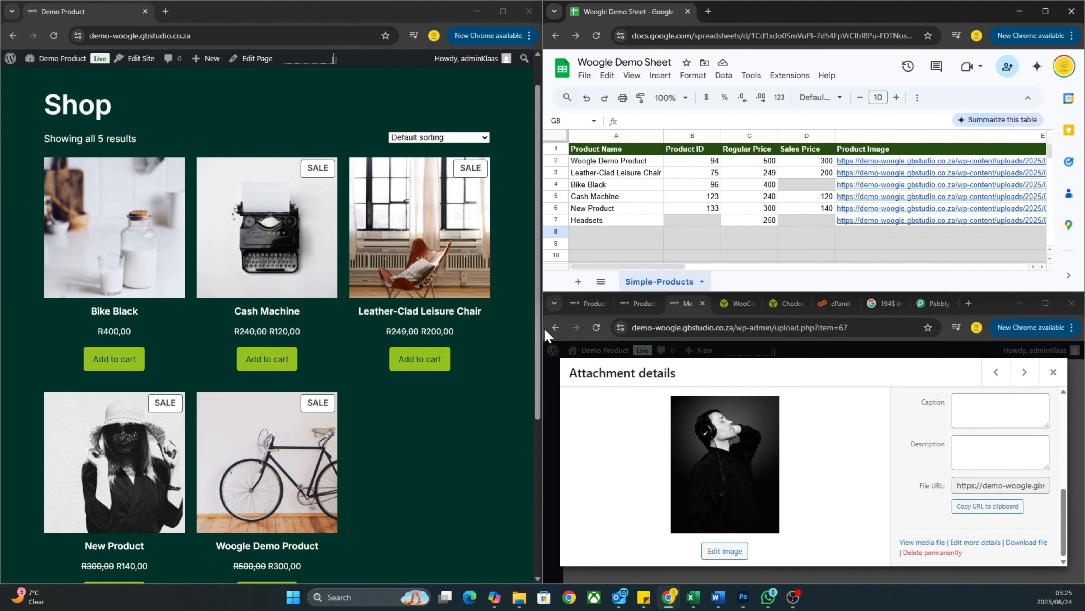
Close the image details and view All Products, where Headsets shows as Draft at R250,00.
{"action": "left_click", "coordinate": [1054, 373]}
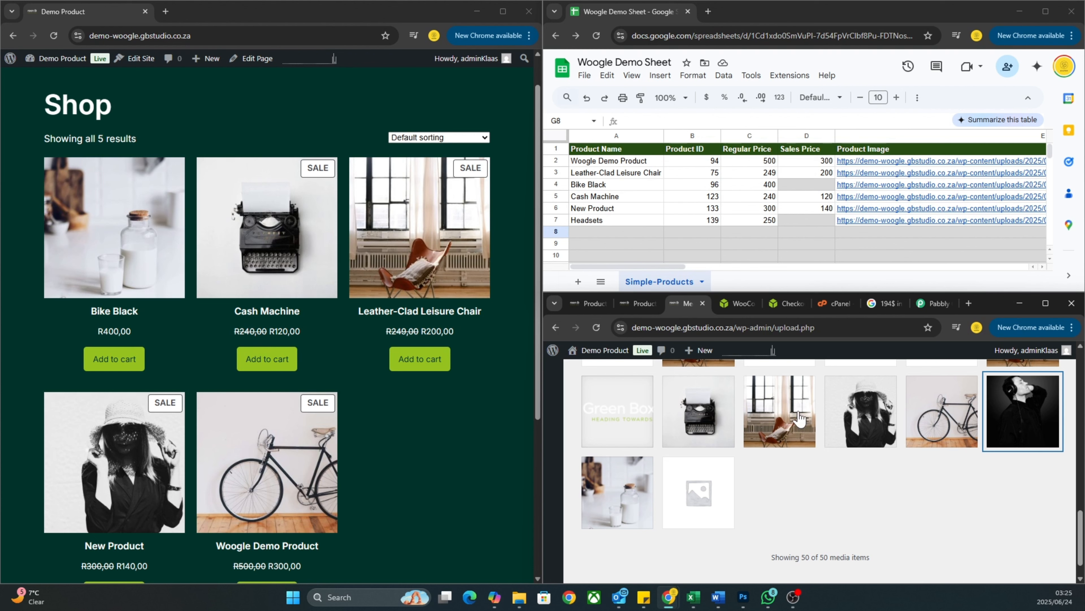
{"action": "scroll", "coordinate": [571, 396], "scroll_direction": "up", "scroll_amount": 15}
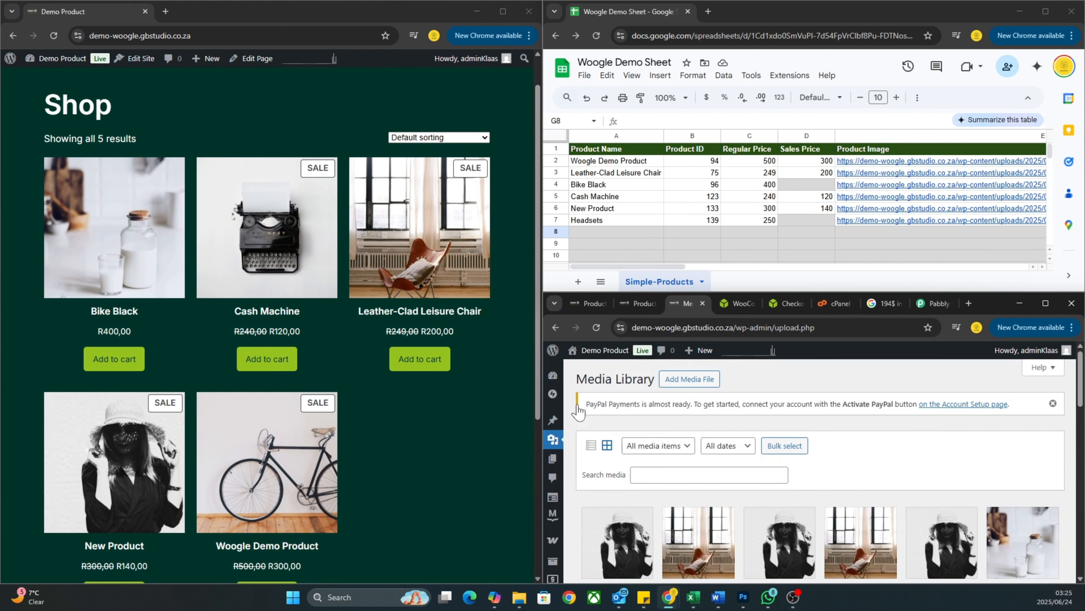
{"action": "scroll", "coordinate": [560, 514], "scroll_direction": "down", "scroll_amount": 1}
{"action": "mouse_move", "coordinate": [555, 510]}
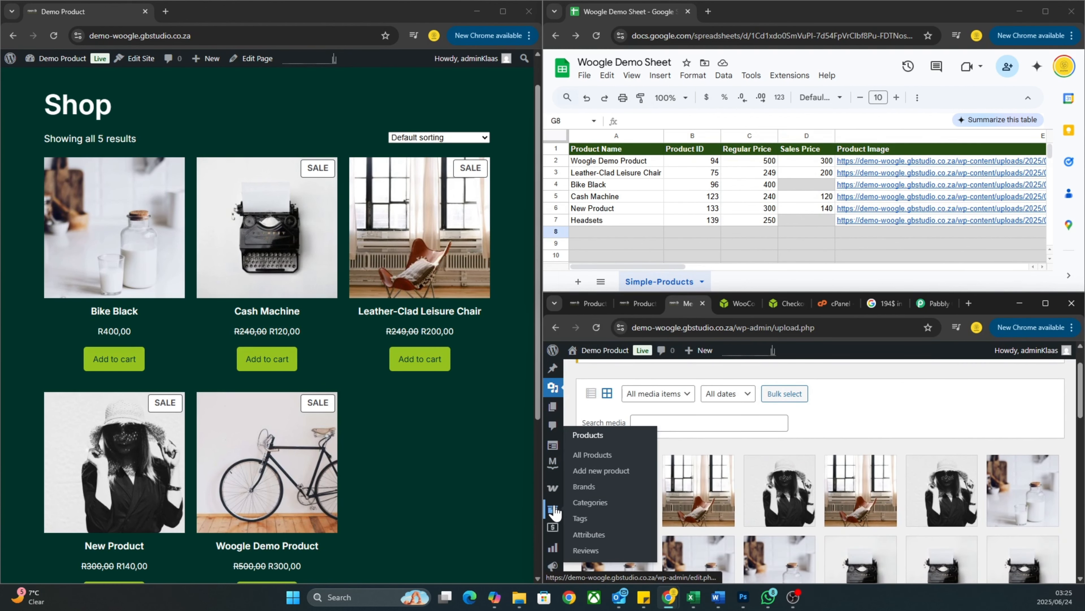
{"action": "left_click", "coordinate": [591, 456]}
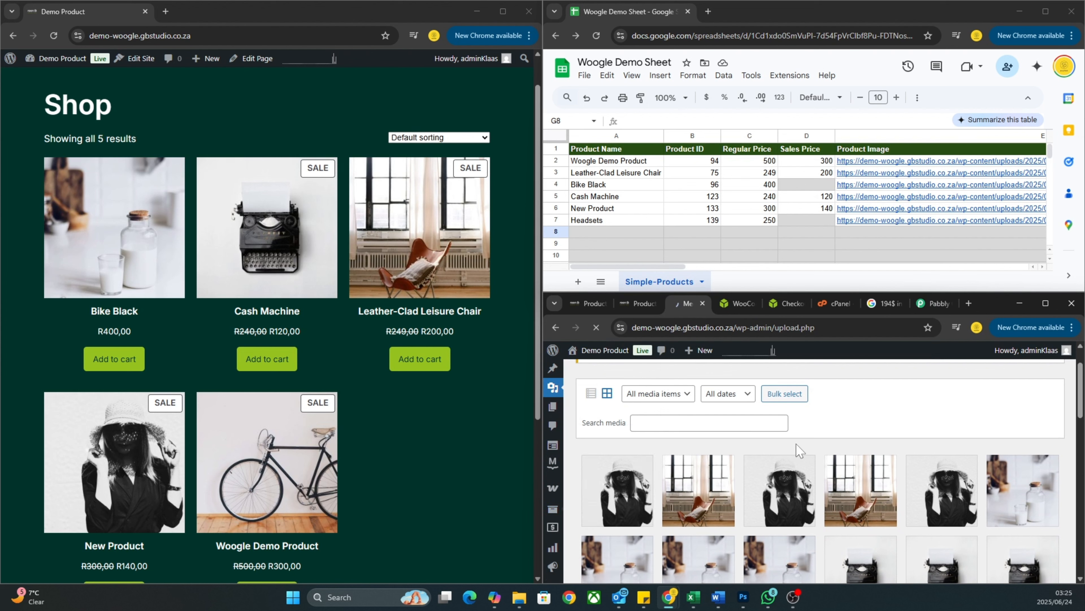
{"action": "scroll", "coordinate": [870, 439], "scroll_direction": "down", "scroll_amount": 3}
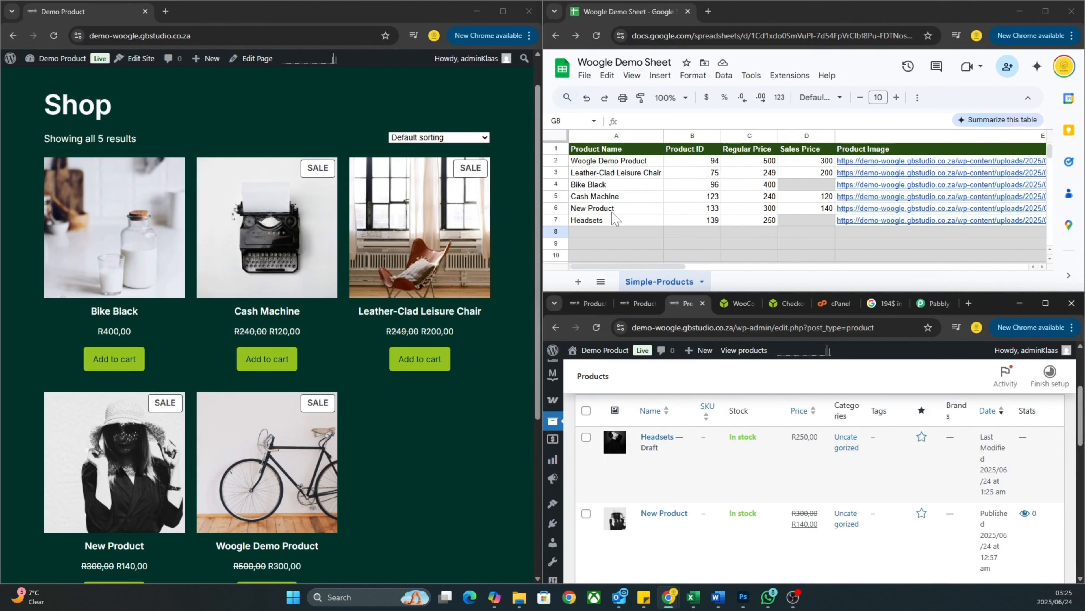
Reload the shop page to check whether Headsets appears.
{"action": "scroll", "coordinate": [714, 229], "scroll_direction": "right", "scroll_amount": 10}
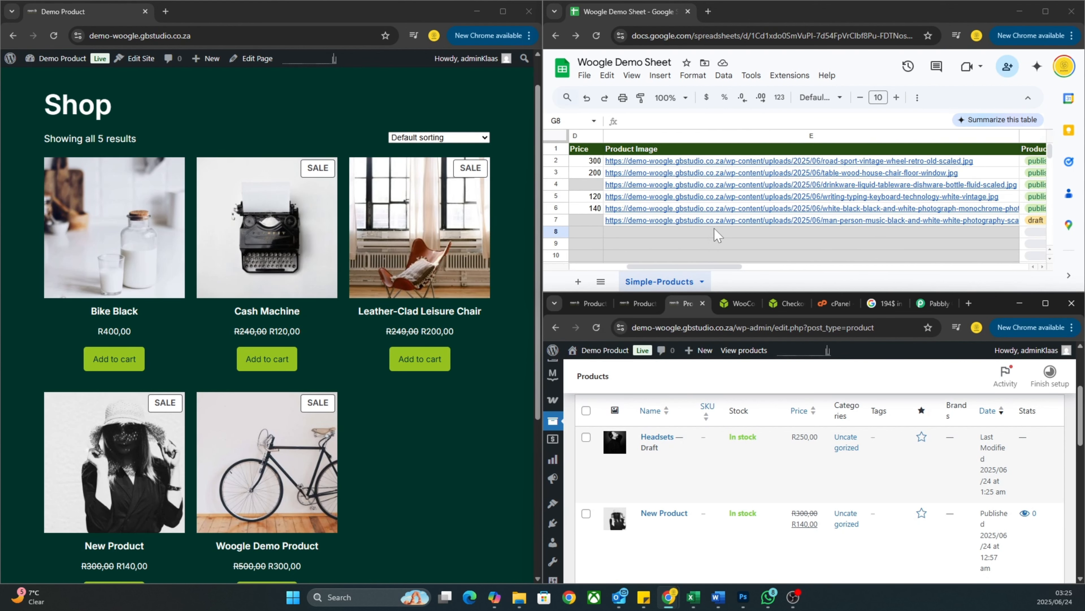
{"action": "scroll", "coordinate": [714, 229], "scroll_direction": "left", "scroll_amount": 10}
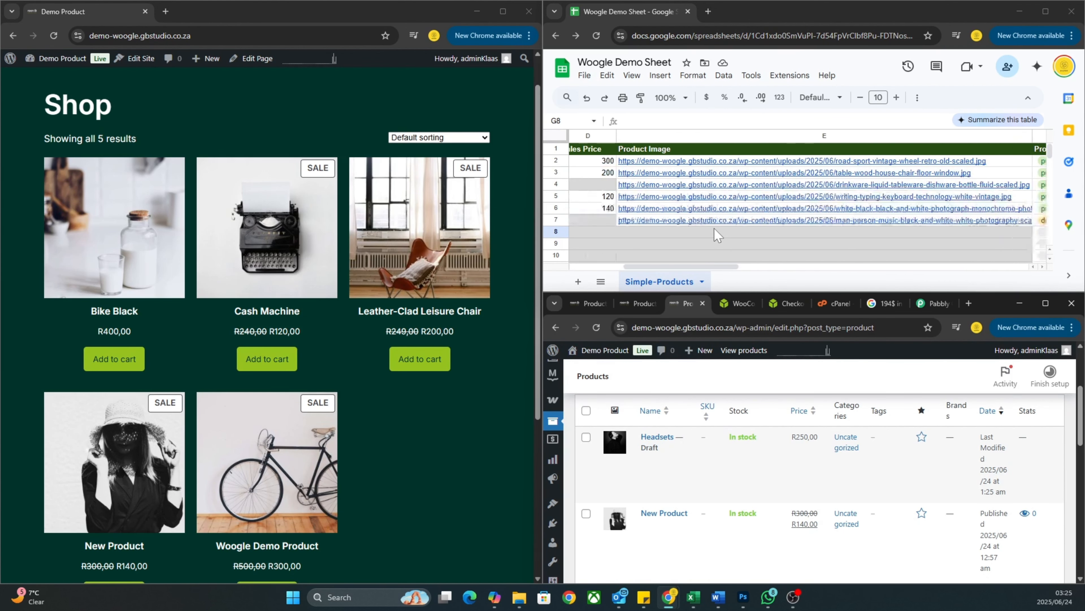
{"action": "scroll", "coordinate": [714, 228], "scroll_direction": "right", "scroll_amount": 10}
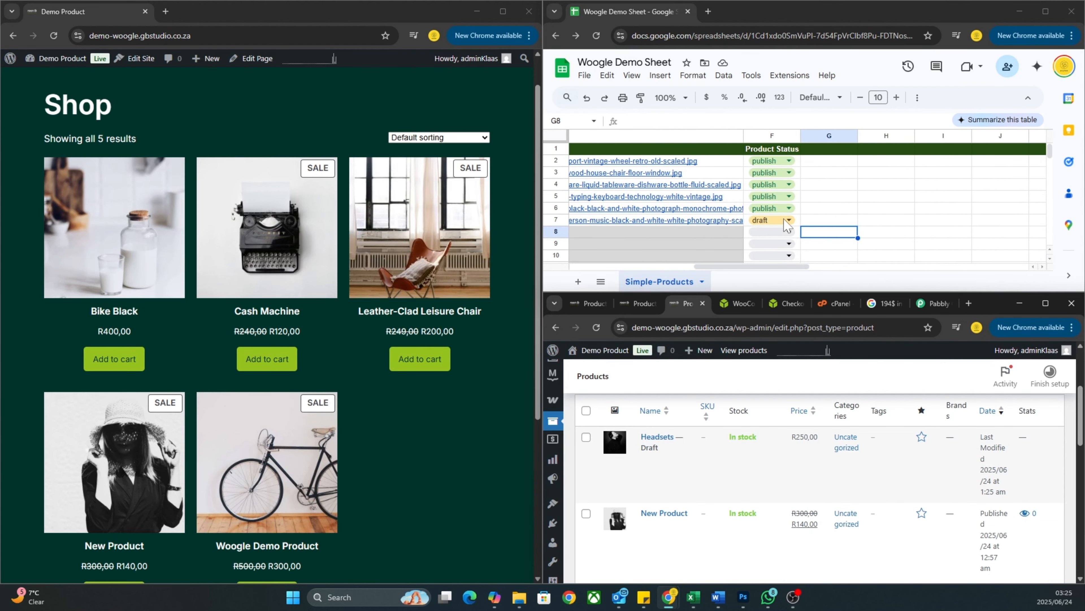
{"action": "left_click", "coordinate": [53, 36]}
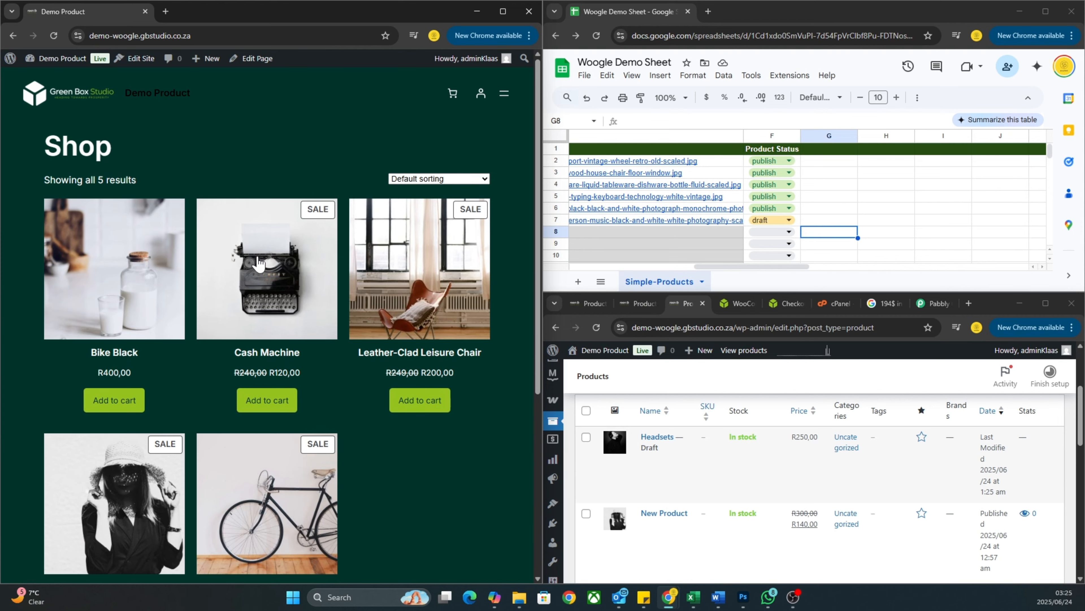
{"action": "scroll", "coordinate": [258, 257], "scroll_direction": "down", "scroll_amount": 2}
{"action": "scroll", "coordinate": [257, 263], "scroll_direction": "up", "scroll_amount": 2}
{"action": "scroll", "coordinate": [257, 263], "scroll_direction": "down", "scroll_amount": 3}
{"action": "scroll", "coordinate": [258, 263], "scroll_direction": "up", "scroll_amount": 3}
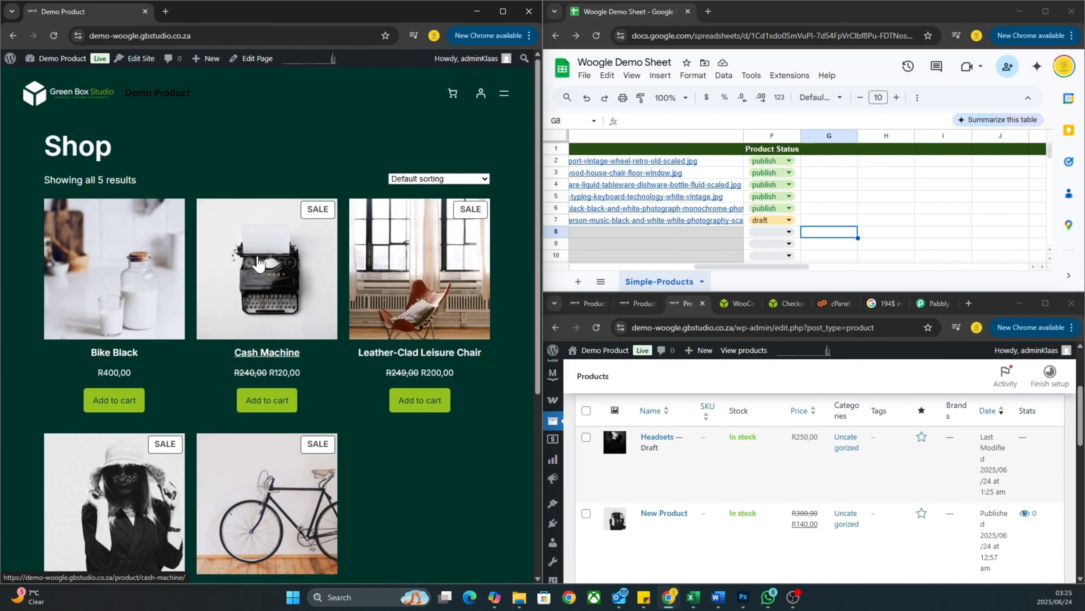
{"action": "scroll", "coordinate": [258, 263], "scroll_direction": "down", "scroll_amount": 2}
{"action": "scroll", "coordinate": [258, 264], "scroll_direction": "up", "scroll_amount": 2}
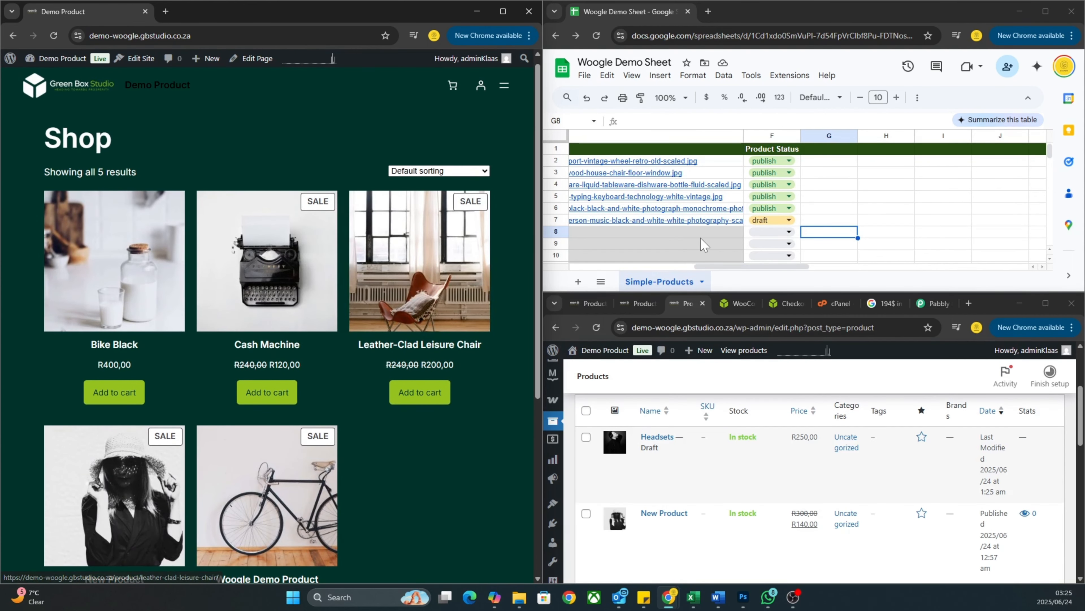
Switch the Headsets status in F7 from draft to publish.
{"action": "scroll", "coordinate": [926, 232], "scroll_direction": "left", "scroll_amount": 2}
{"action": "left_click", "coordinate": [820, 220]}
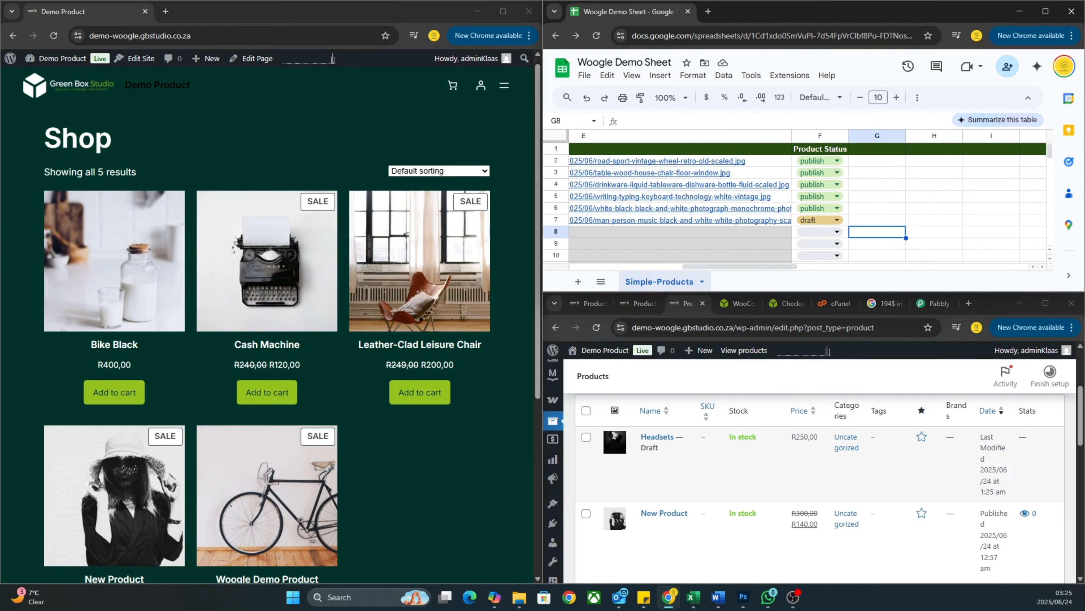
{"action": "left_click", "coordinate": [811, 186]}
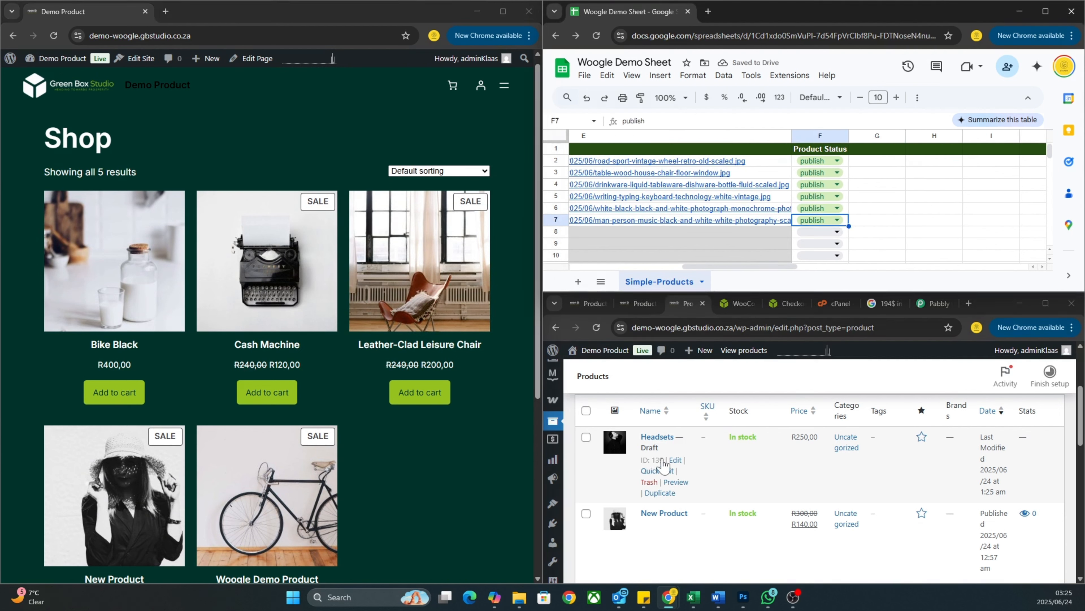
Refresh the Products admin list, select B7, and reload the shop to see Headsets at R250,00.
{"action": "left_click", "coordinate": [596, 327]}
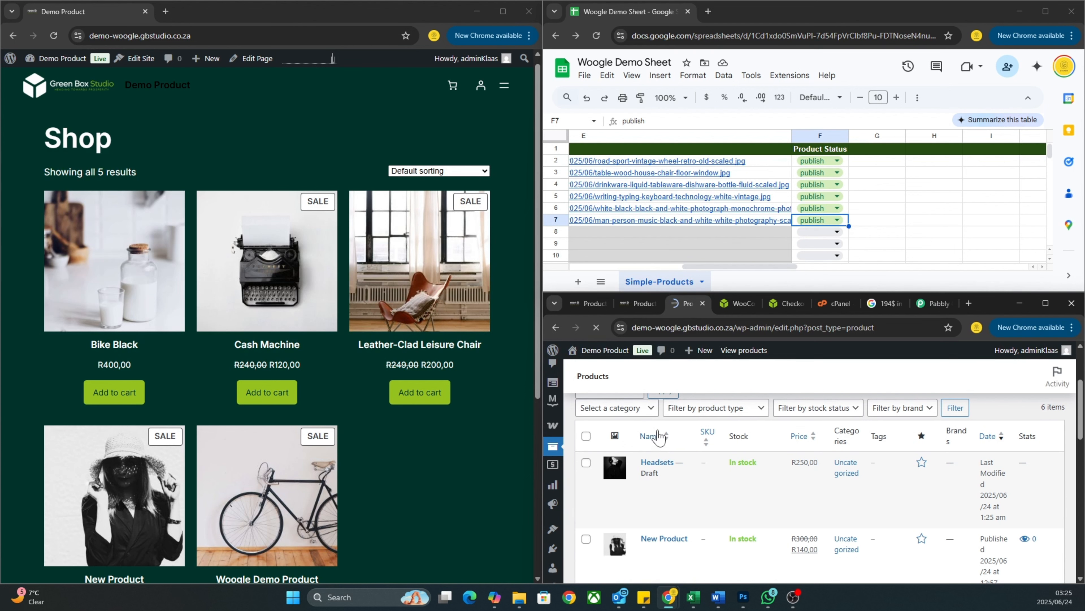
{"action": "left_click", "coordinate": [596, 327]}
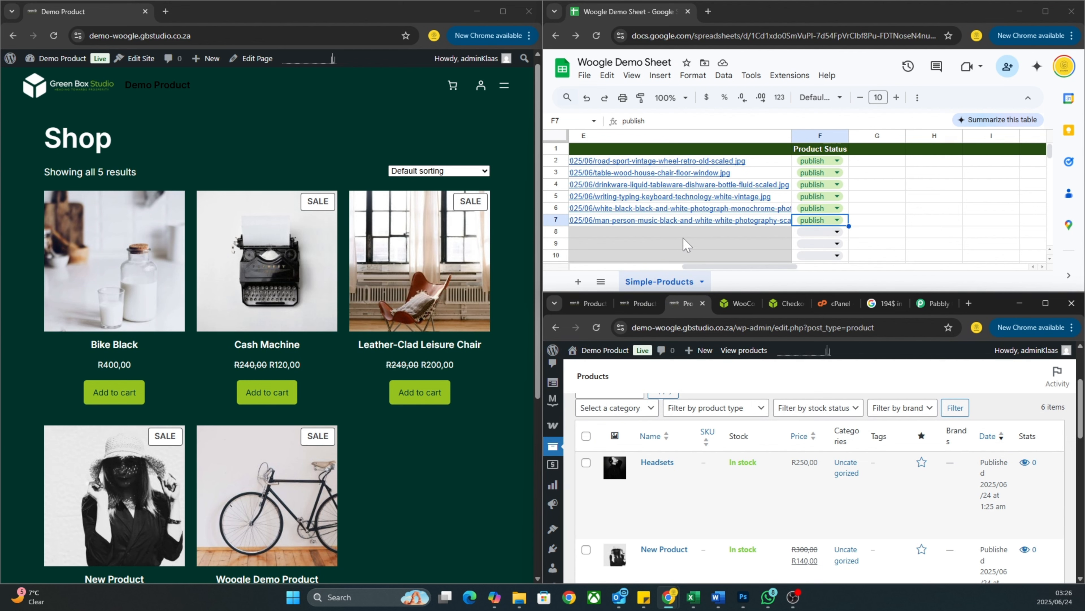
{"action": "scroll", "coordinate": [686, 245], "scroll_direction": "left", "scroll_amount": 5}
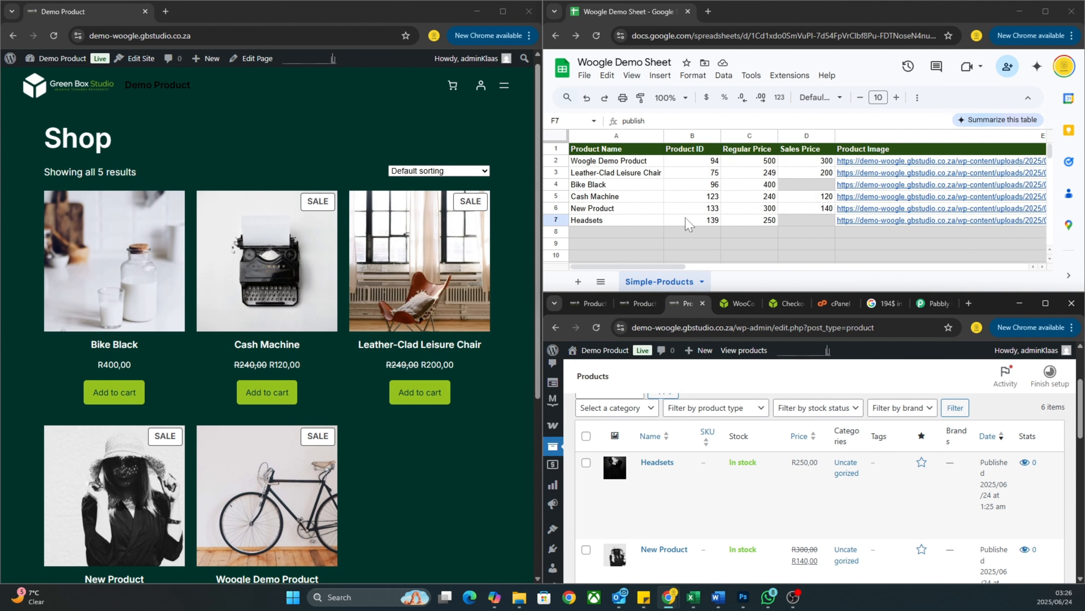
{"action": "left_click", "coordinate": [692, 220]}
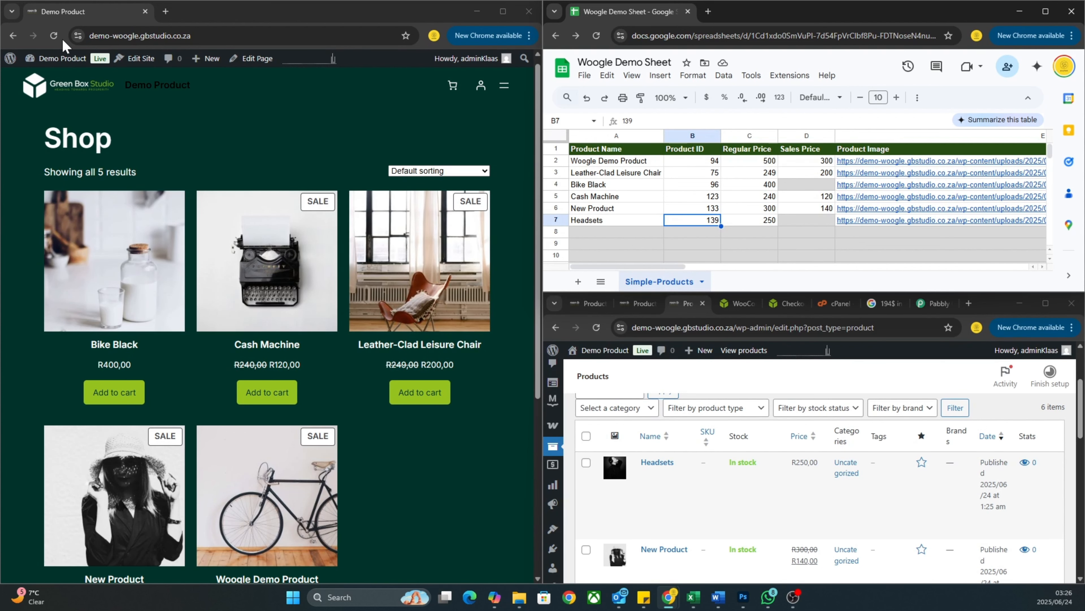
{"action": "left_click", "coordinate": [54, 36]}
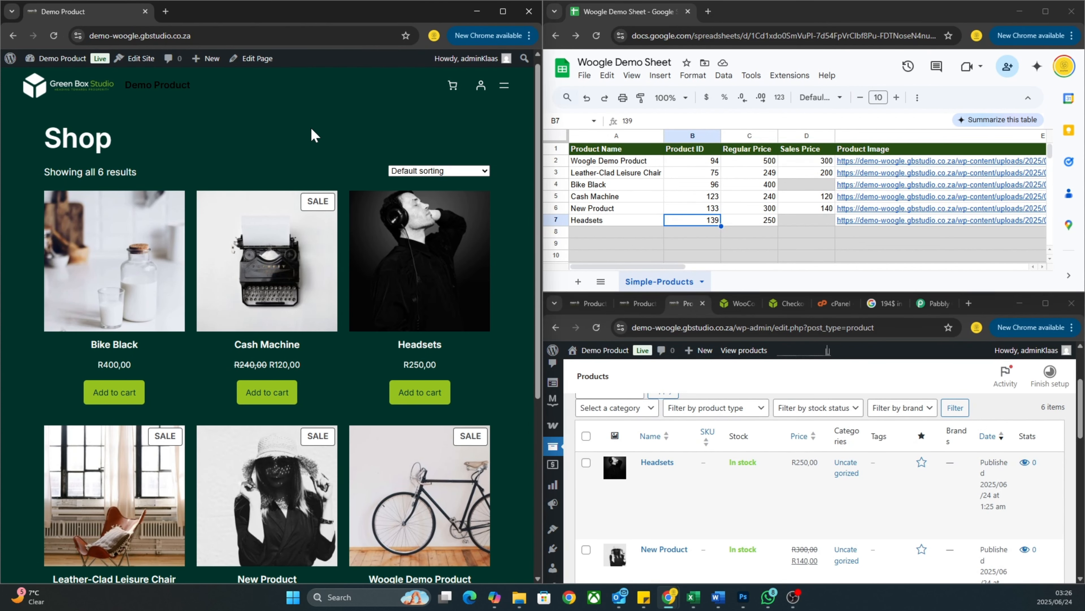
{"action": "scroll", "coordinate": [348, 305], "scroll_direction": "down", "scroll_amount": 1}
{"action": "scroll", "coordinate": [346, 301], "scroll_direction": "up", "scroll_amount": 1}
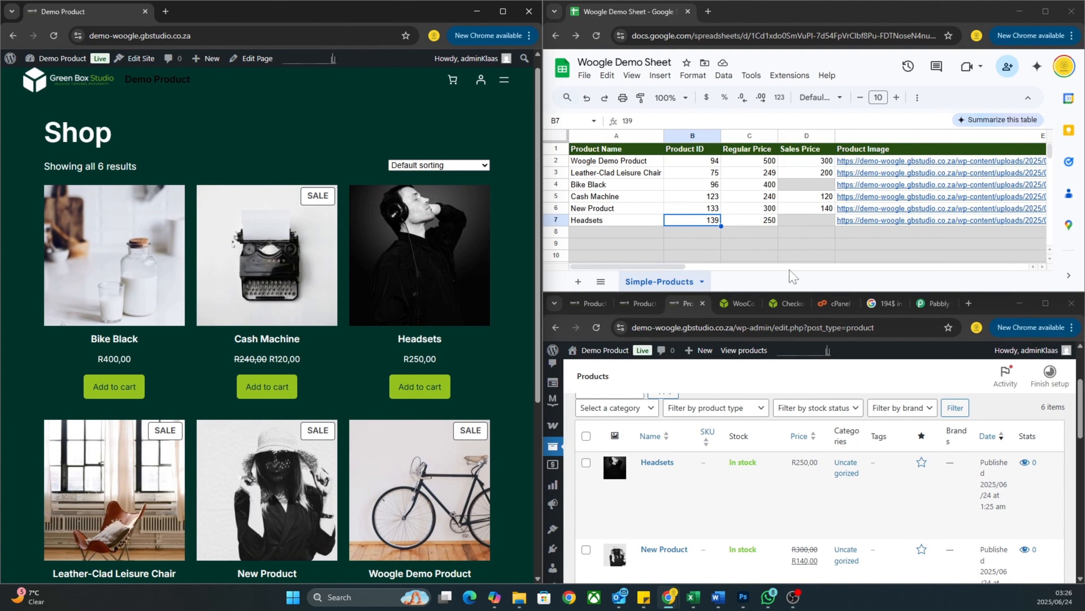
Rename Headsets to GB Headsets and give it a 150 sales price in D7.
{"action": "left_click", "coordinate": [591, 222]}
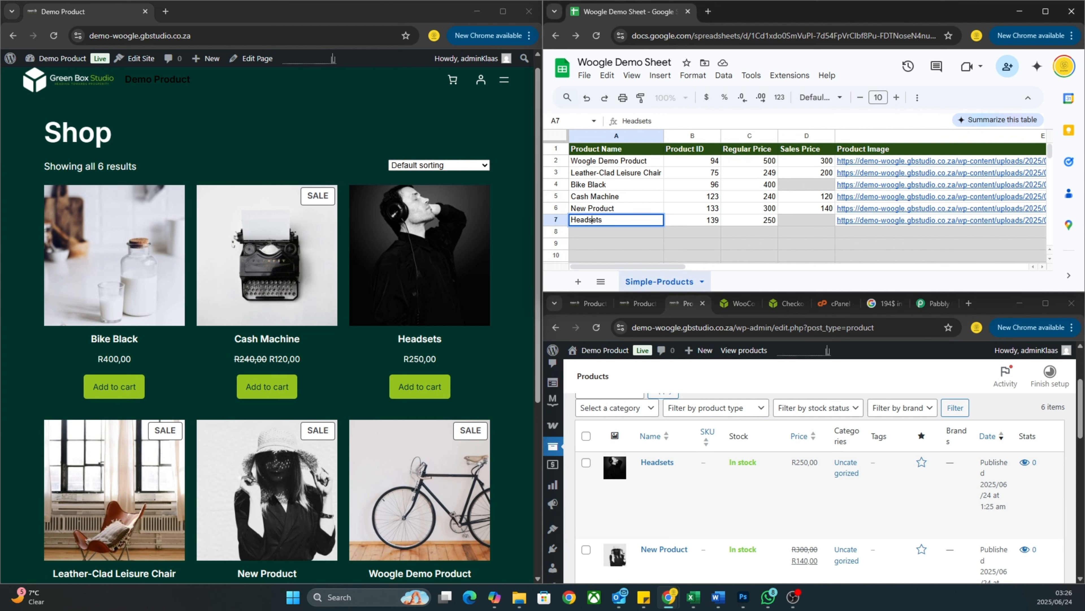
{"action": "type", "text": "GB"}
{"action": "key", "text": "Return"}
{"action": "scroll", "coordinate": [654, 227], "scroll_direction": "right", "scroll_amount": 10}
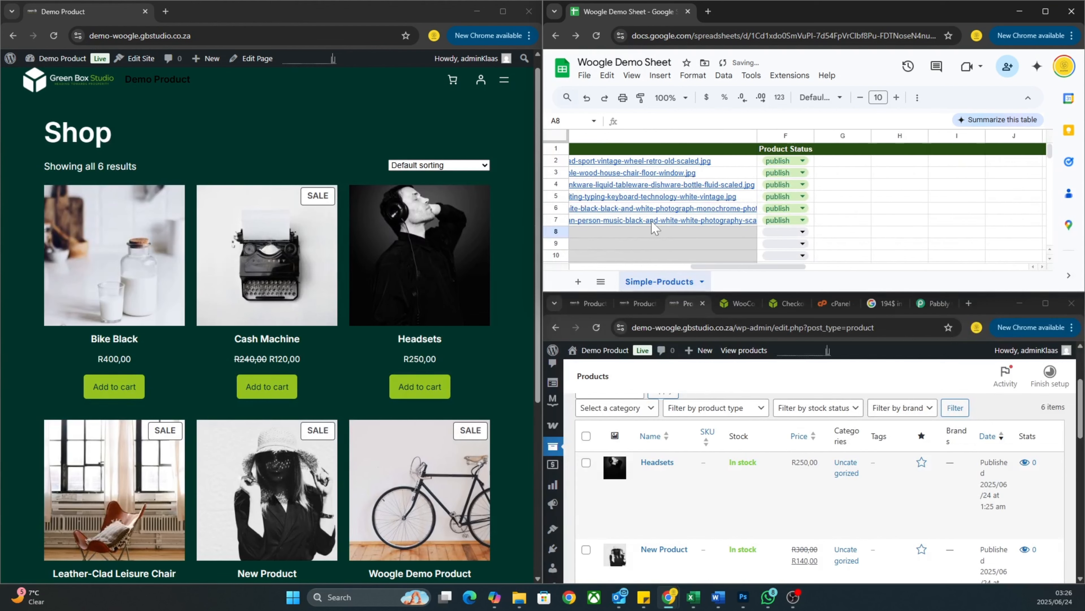
{"action": "scroll", "coordinate": [653, 227], "scroll_direction": "left", "scroll_amount": 10}
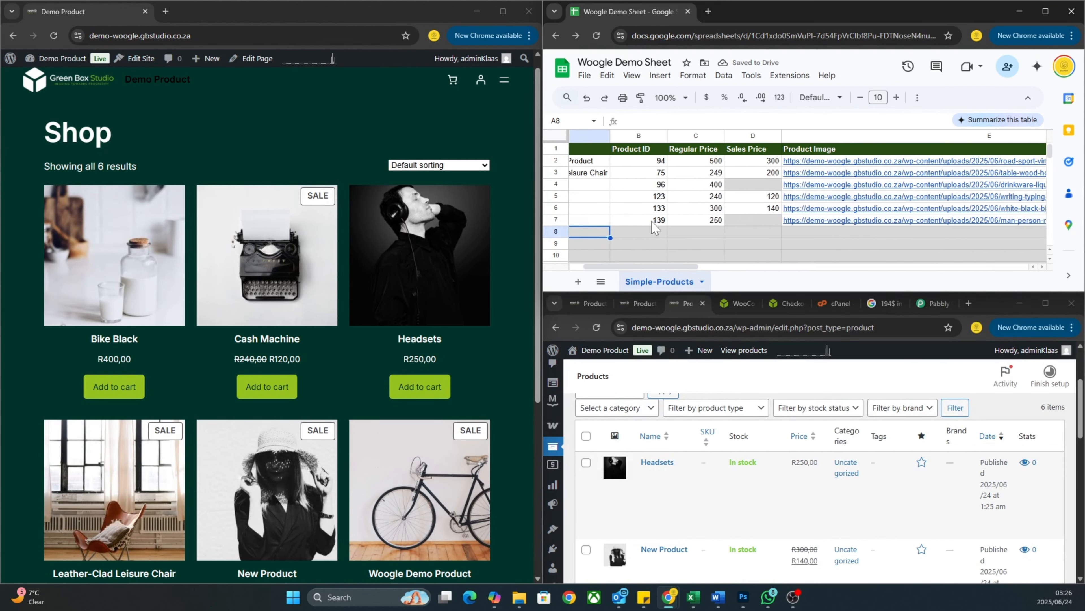
{"action": "left_click", "coordinate": [765, 221]}
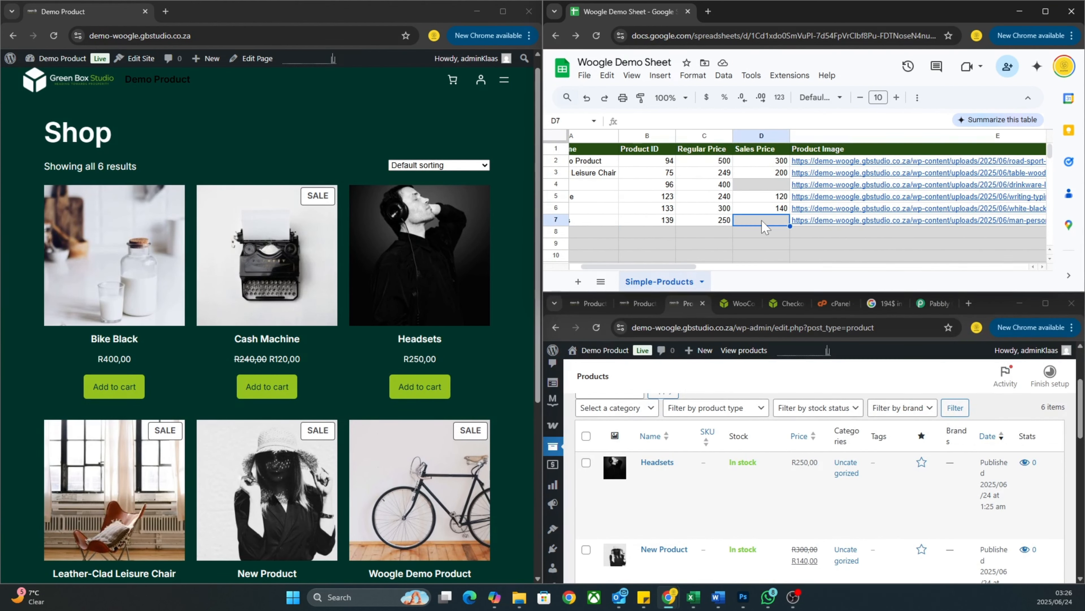
{"action": "type", "text": "150"}
{"action": "key", "text": "Return"}
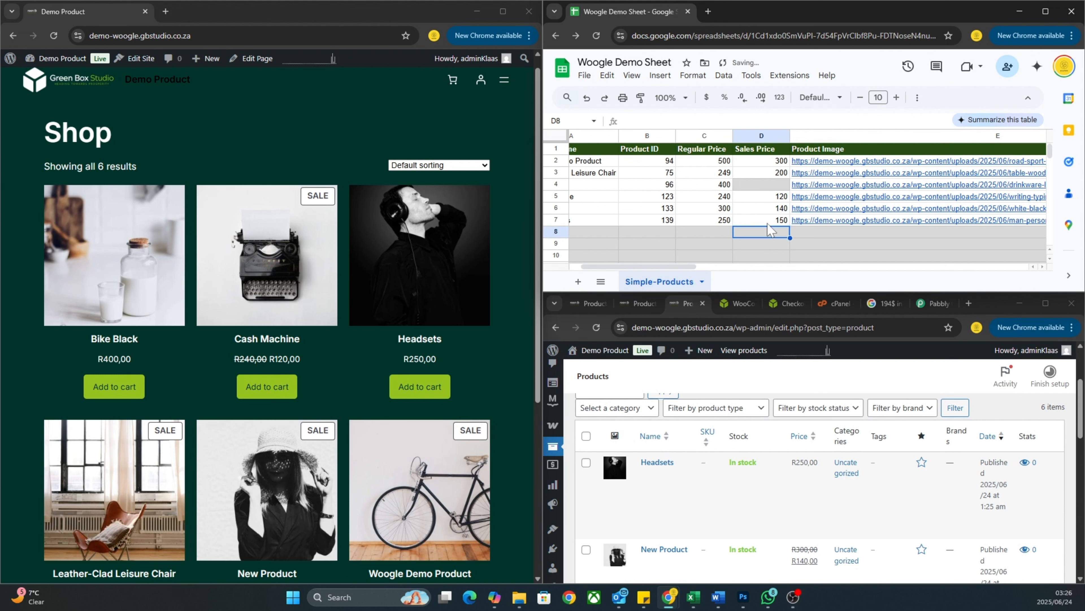
Clear Cash Machine's 120 sales price in D5.
{"action": "scroll", "coordinate": [842, 257], "scroll_direction": "left", "scroll_amount": 2}
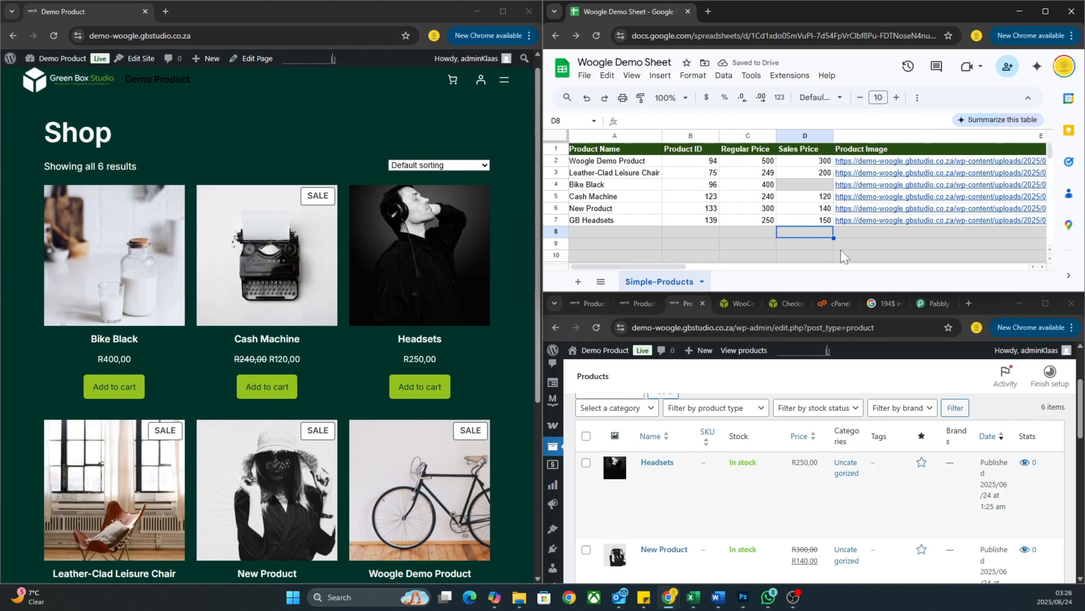
{"action": "scroll", "coordinate": [841, 250], "scroll_direction": "left", "scroll_amount": 1}
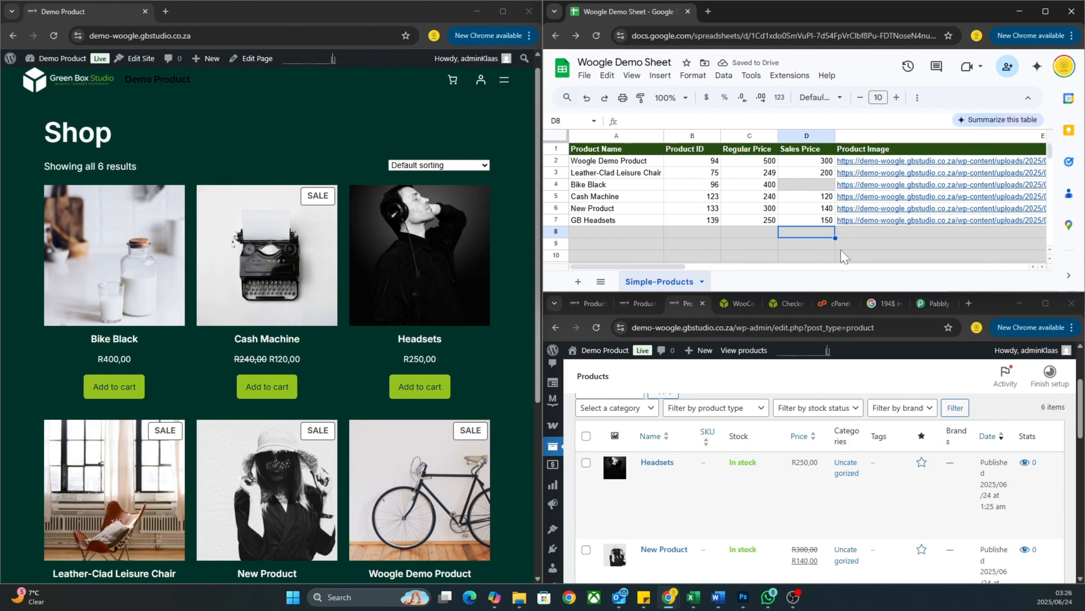
{"action": "left_click", "coordinate": [819, 197]}
{"action": "key", "text": "Delete"}
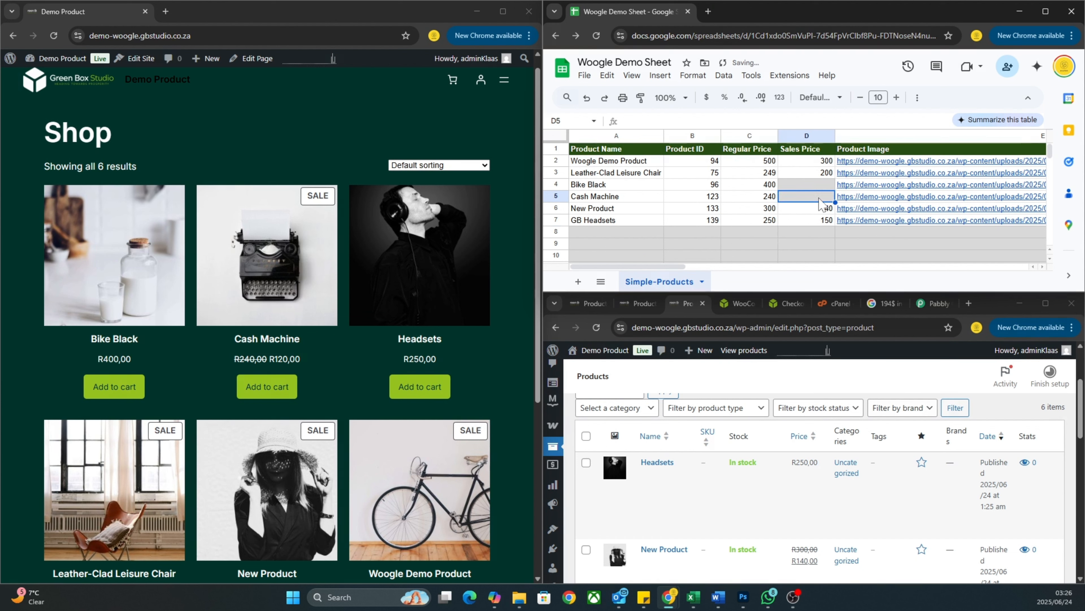
{"action": "key", "text": "Return"}
{"action": "key", "text": "Return"}
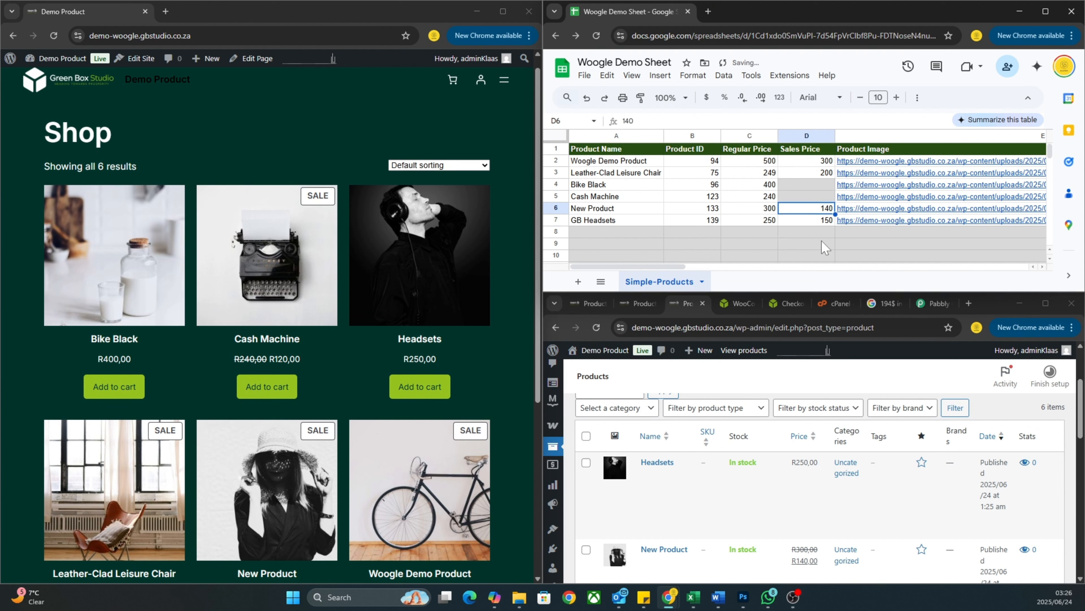
{"action": "scroll", "coordinate": [835, 243], "scroll_direction": "right", "scroll_amount": 5}
{"action": "scroll", "coordinate": [835, 243], "scroll_direction": "right", "scroll_amount": 3}
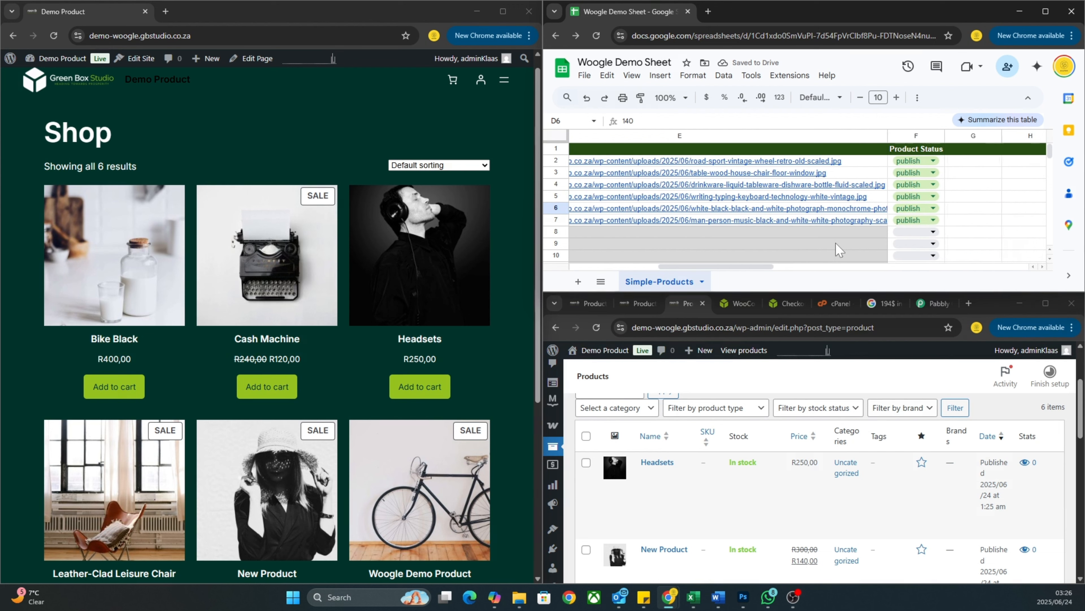
Set both Bike Black and GB Headsets to pending status.
{"action": "double_click", "coordinate": [903, 188]}
{"action": "left_click", "coordinate": [903, 200]}
{"action": "scroll", "coordinate": [812, 220], "scroll_direction": "left", "scroll_amount": 5}
{"action": "scroll", "coordinate": [812, 220], "scroll_direction": "right", "scroll_amount": 3}
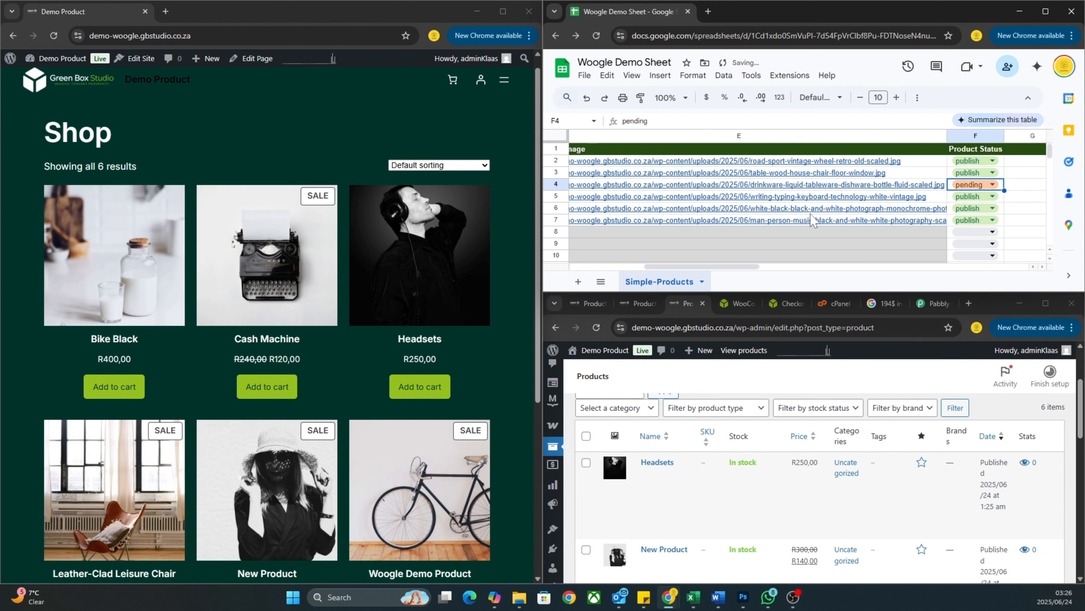
{"action": "scroll", "coordinate": [812, 220], "scroll_direction": "left", "scroll_amount": 5}
{"action": "scroll", "coordinate": [812, 221], "scroll_direction": "right", "scroll_amount": 6}
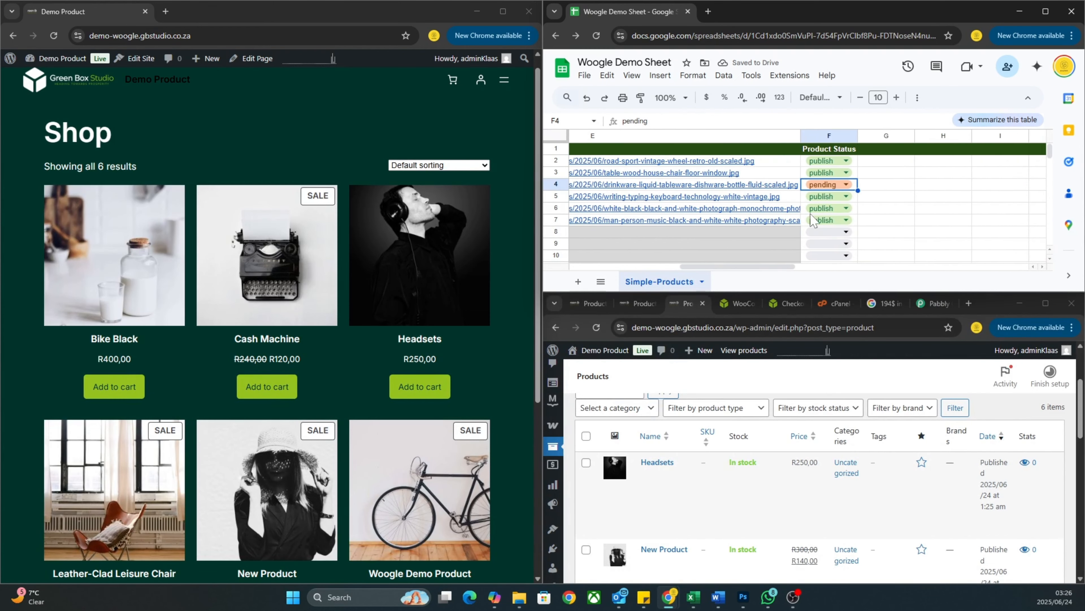
{"action": "scroll", "coordinate": [811, 221], "scroll_direction": "right", "scroll_amount": 1}
{"action": "double_click", "coordinate": [811, 220]}
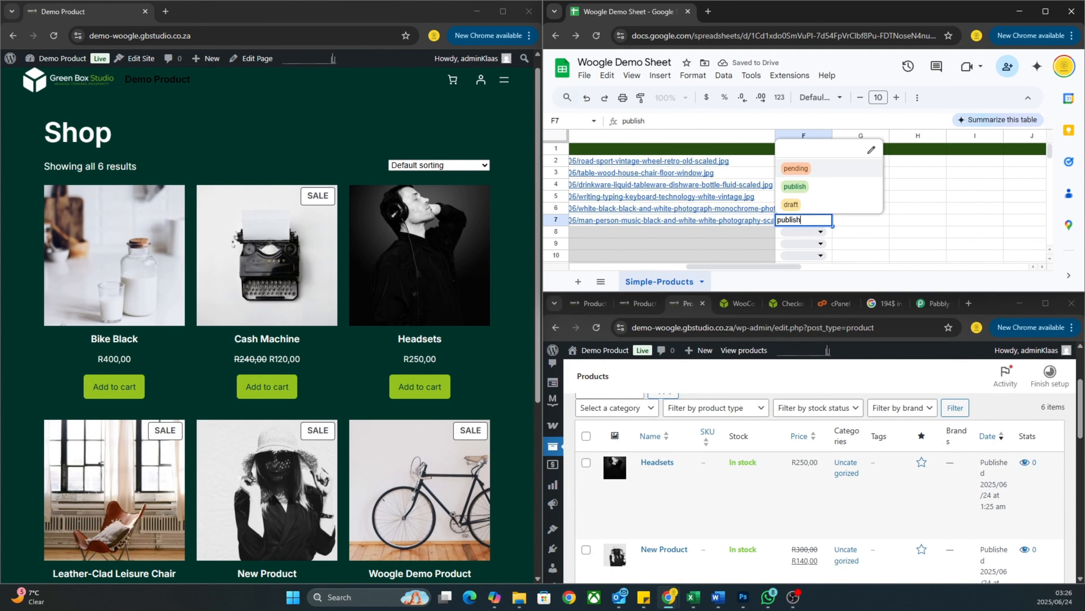
{"action": "left_click", "coordinate": [795, 167]}
{"action": "scroll", "coordinate": [673, 249], "scroll_direction": "left", "scroll_amount": 5}
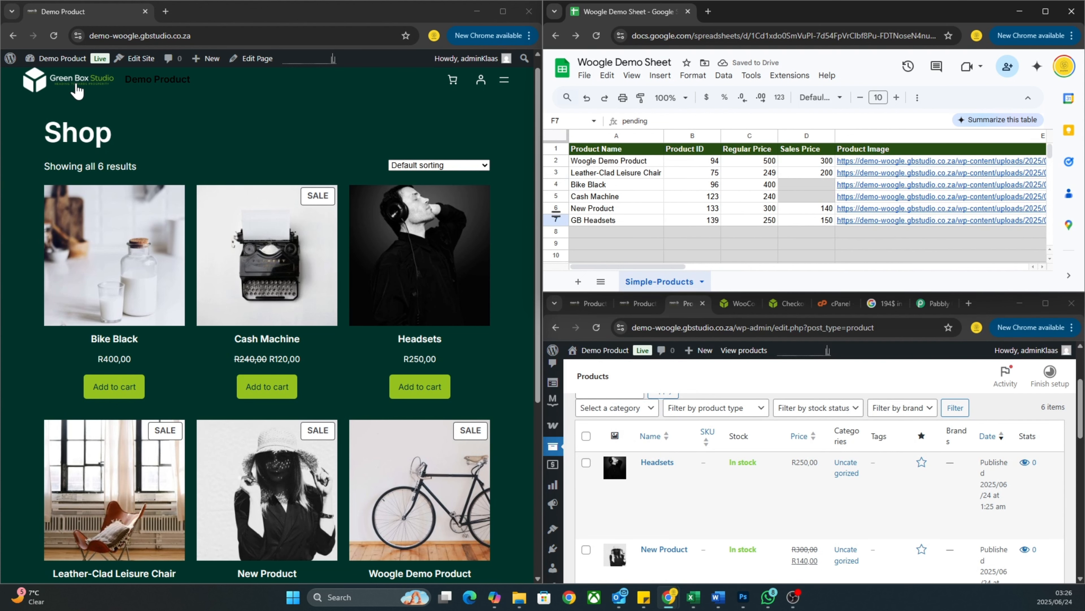
Refresh the Products admin list and the shop, which now shows only 4 results.
{"action": "left_click", "coordinate": [596, 327]}
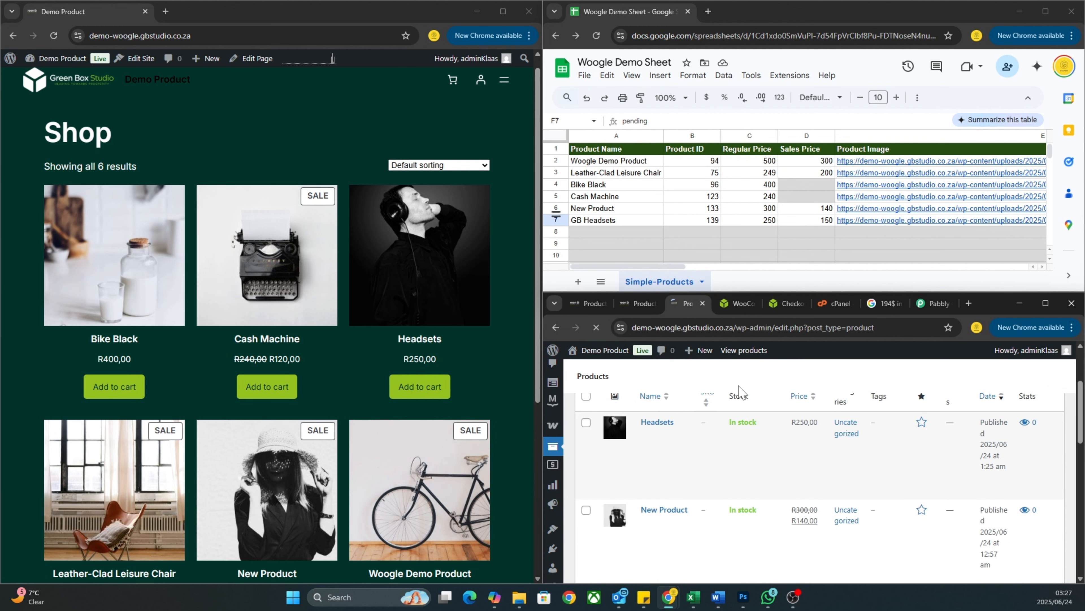
{"action": "mouse_move", "coordinate": [739, 487]}
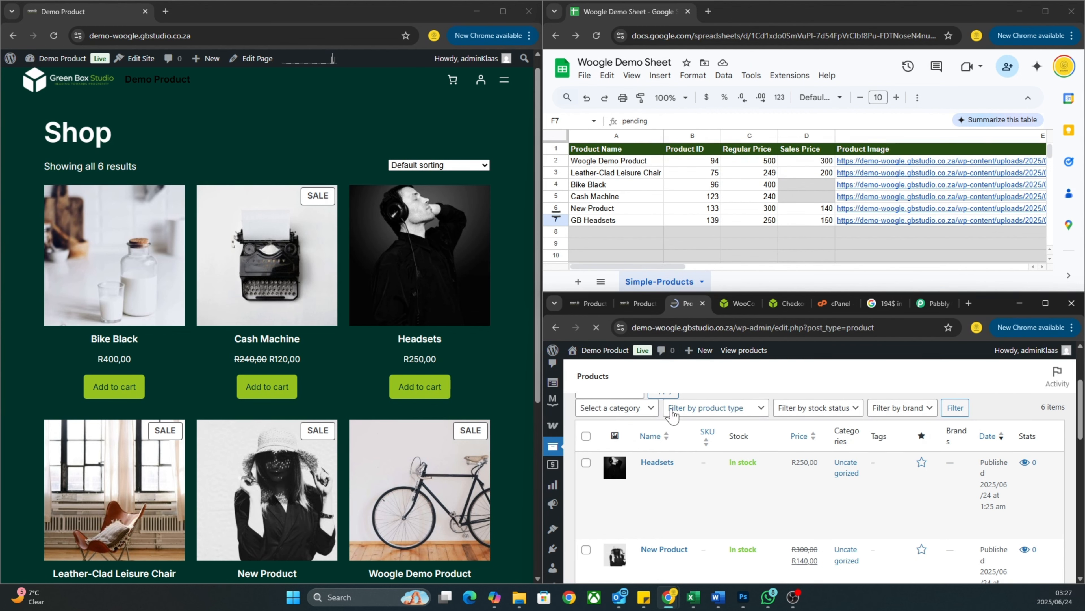
{"action": "left_click", "coordinate": [596, 327]}
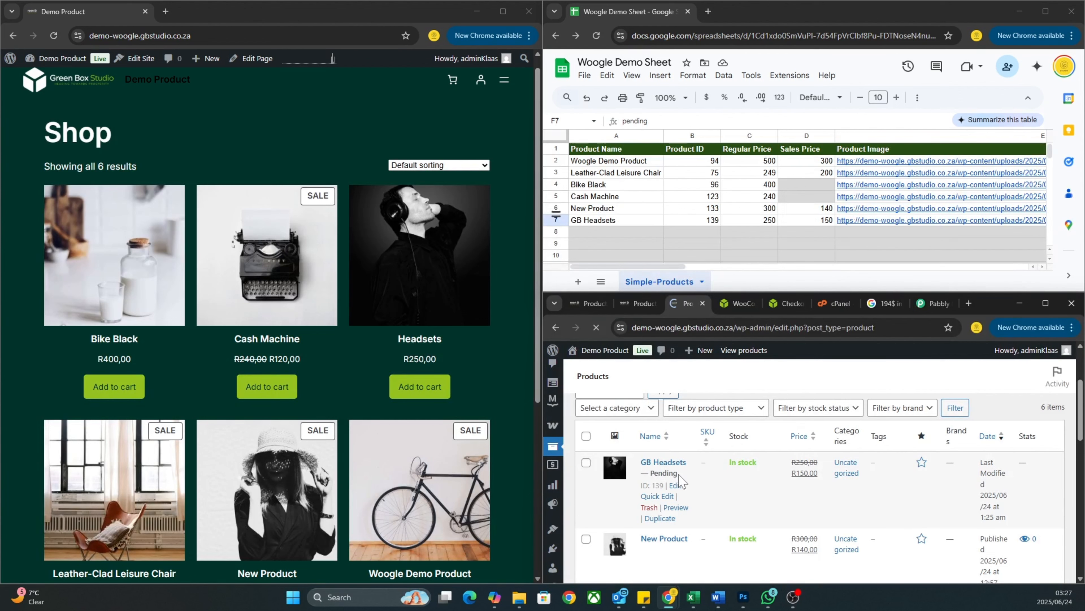
{"action": "scroll", "coordinate": [742, 474], "scroll_direction": "down", "scroll_amount": 6}
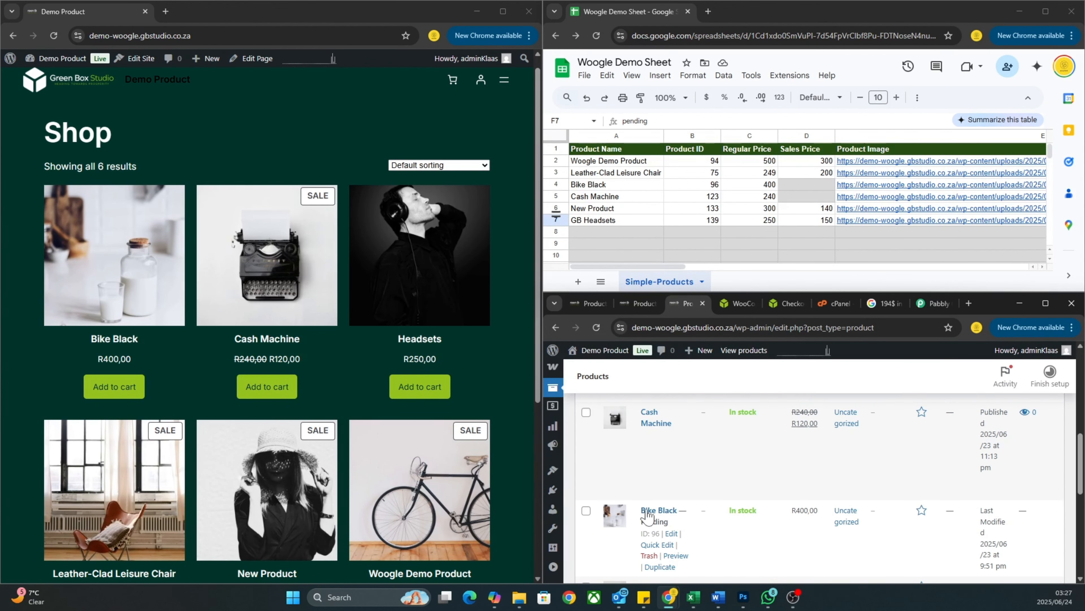
{"action": "scroll", "coordinate": [706, 510], "scroll_direction": "up", "scroll_amount": 10}
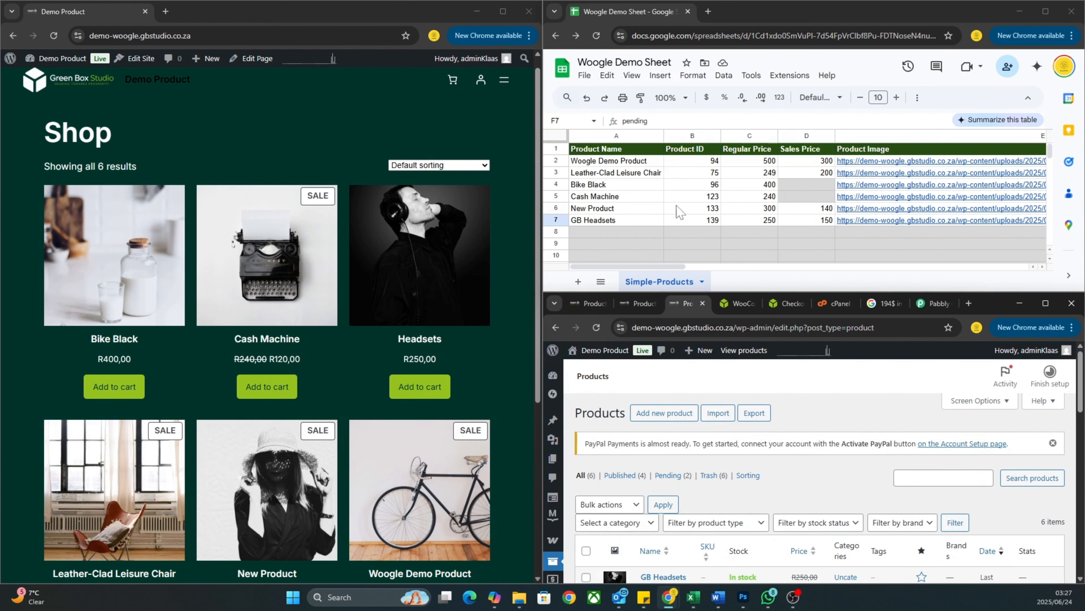
{"action": "scroll", "coordinate": [664, 210], "scroll_direction": "right", "scroll_amount": 10}
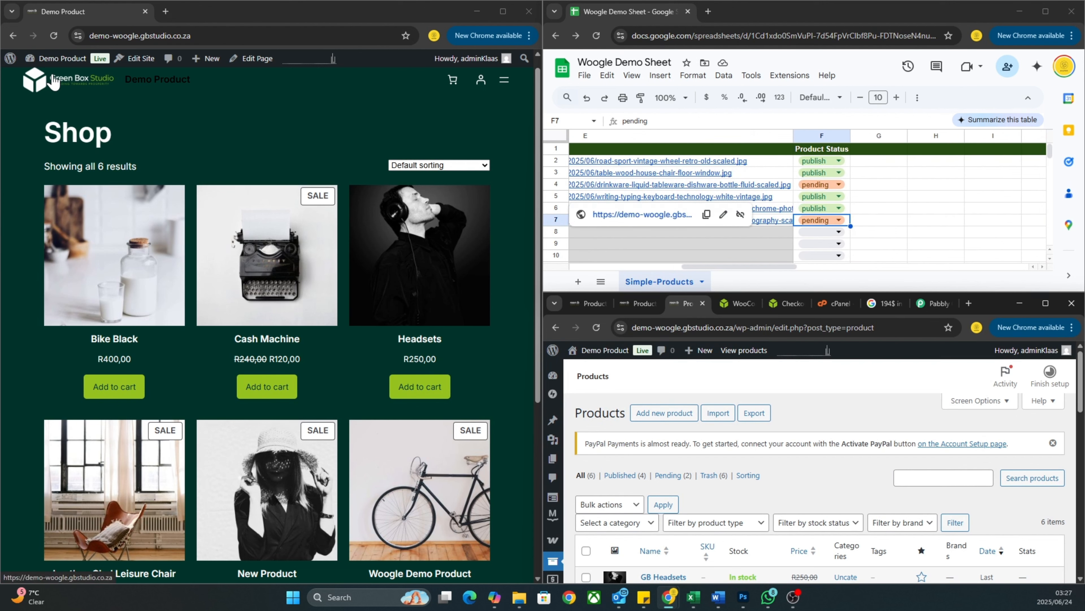
{"action": "left_click", "coordinate": [54, 36]}
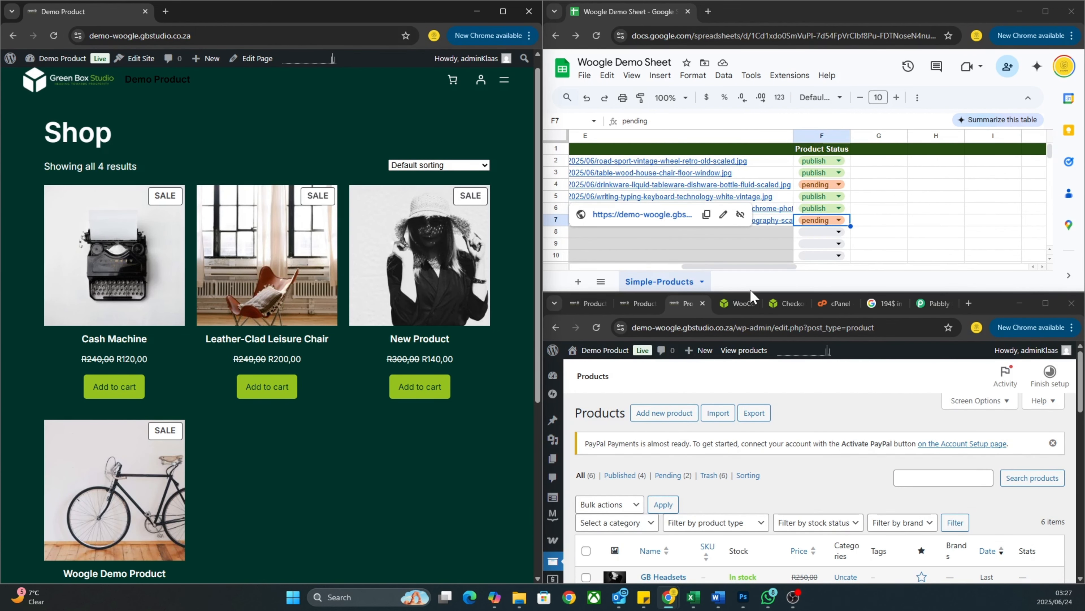
{"action": "scroll", "coordinate": [706, 247], "scroll_direction": "left", "scroll_amount": 5}
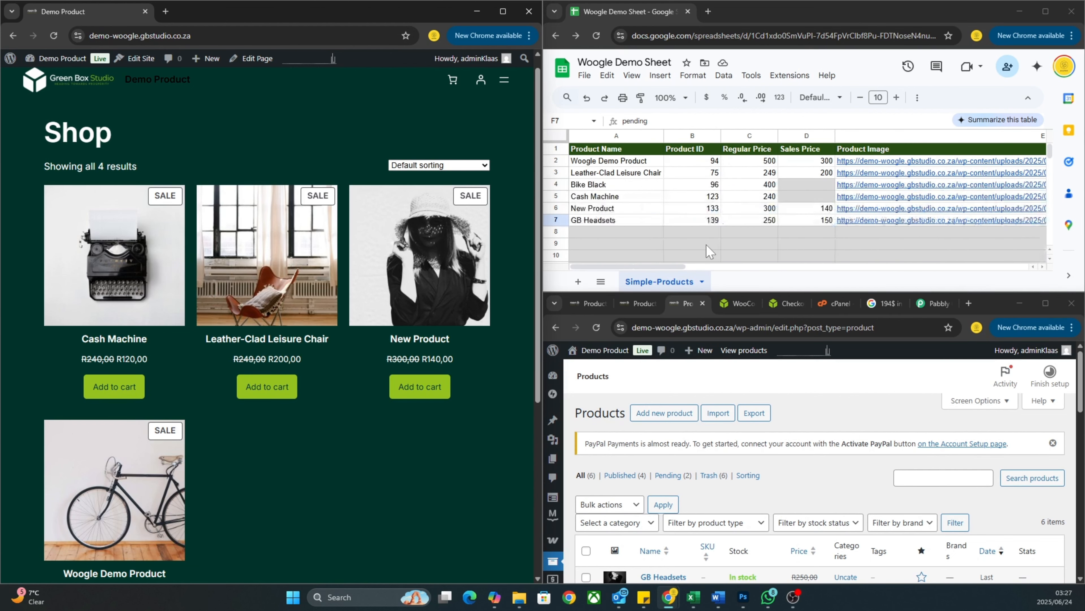
Set GB Headsets and Bike Black back to publish status.
{"action": "scroll", "coordinate": [706, 245], "scroll_direction": "right", "scroll_amount": 5}
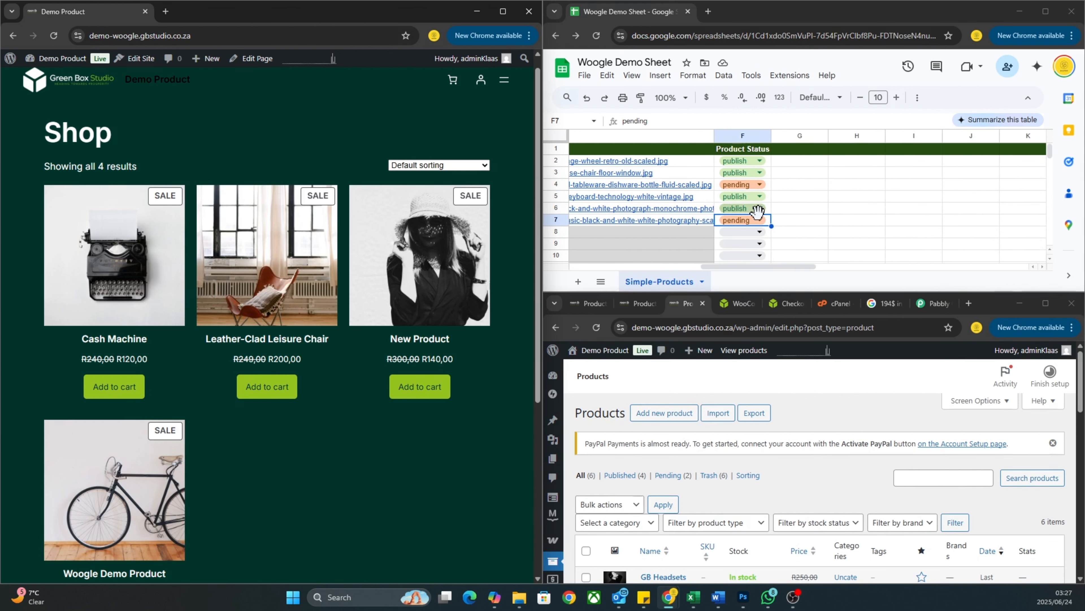
{"action": "left_click", "coordinate": [759, 221]}
{"action": "left_click", "coordinate": [742, 193]}
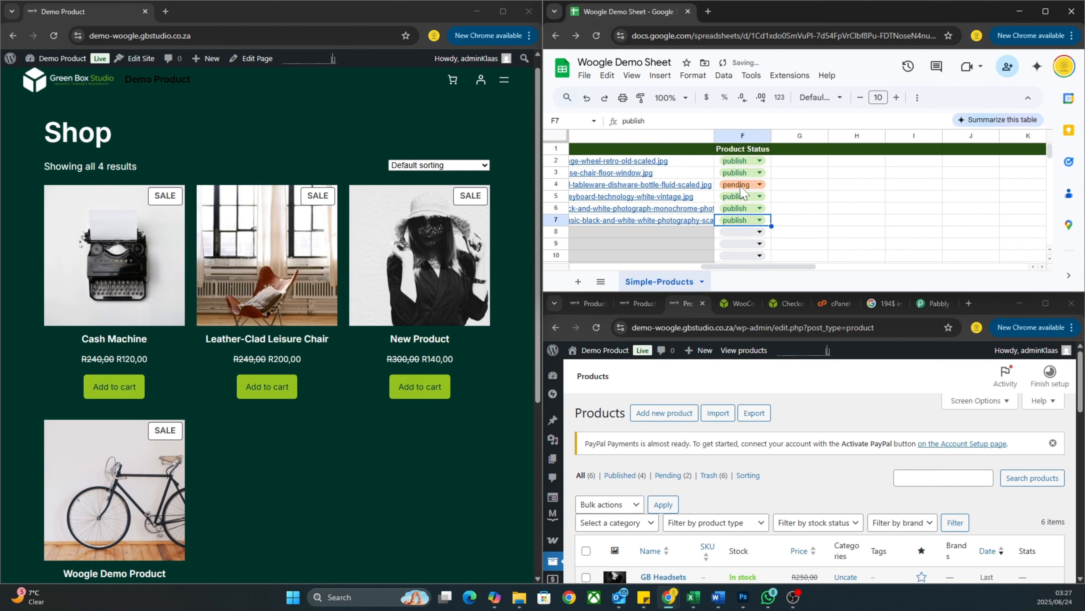
{"action": "left_click", "coordinate": [762, 187]}
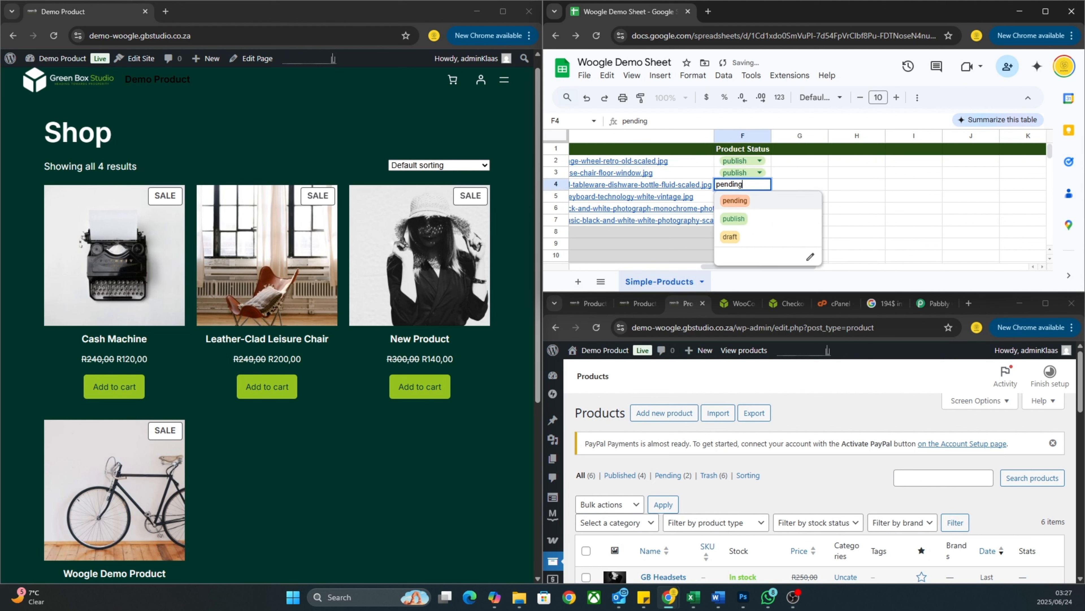
{"action": "left_click", "coordinate": [741, 223]}
{"action": "scroll", "coordinate": [741, 227], "scroll_direction": "left", "scroll_amount": 5}
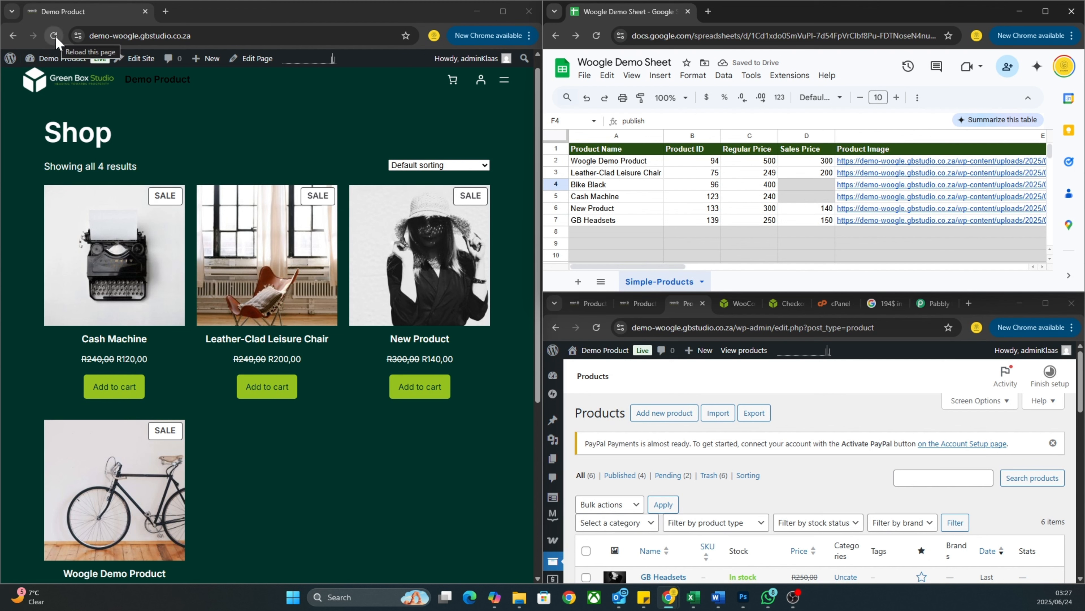
Refresh the admin list and shop to show all 6 products, GB Headsets at R150,00.
{"action": "left_click", "coordinate": [596, 327]}
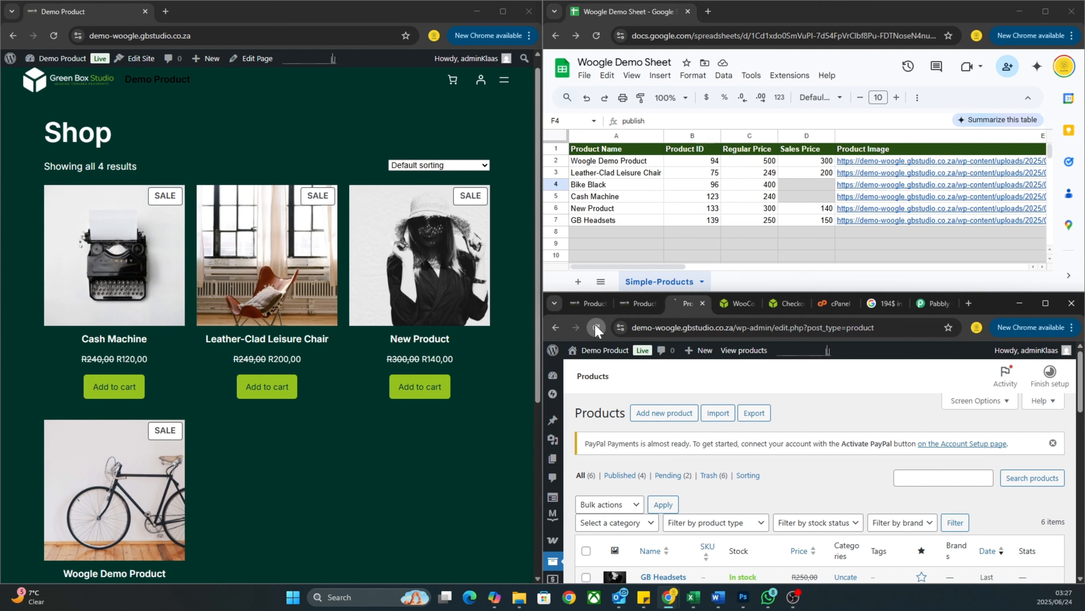
{"action": "scroll", "coordinate": [752, 482], "scroll_direction": "down", "scroll_amount": 4}
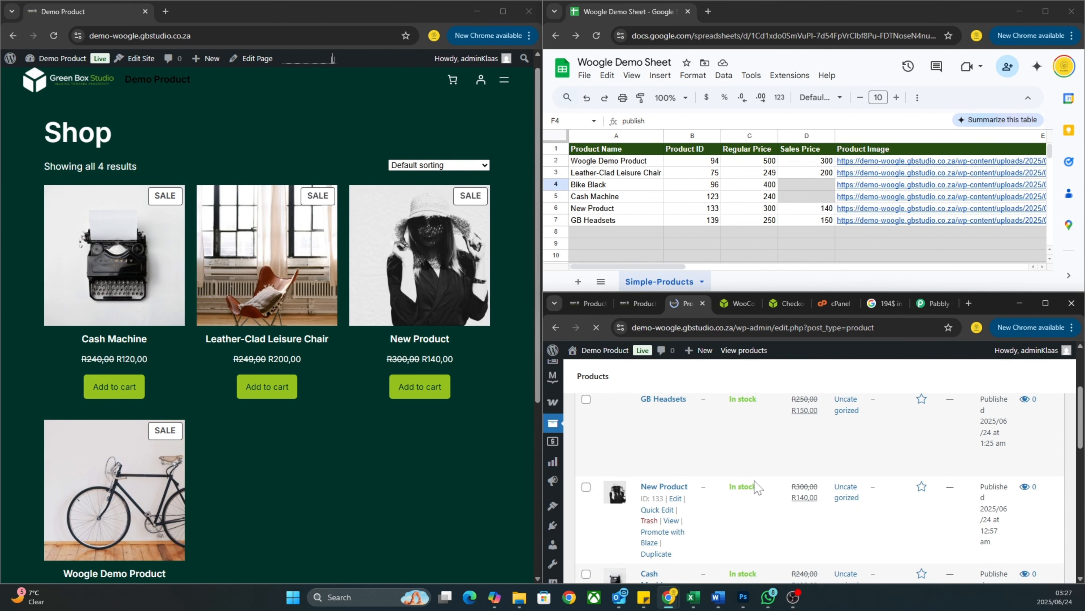
{"action": "scroll", "coordinate": [756, 487], "scroll_direction": "up", "scroll_amount": 1}
{"action": "scroll", "coordinate": [755, 487], "scroll_direction": "down", "scroll_amount": 1}
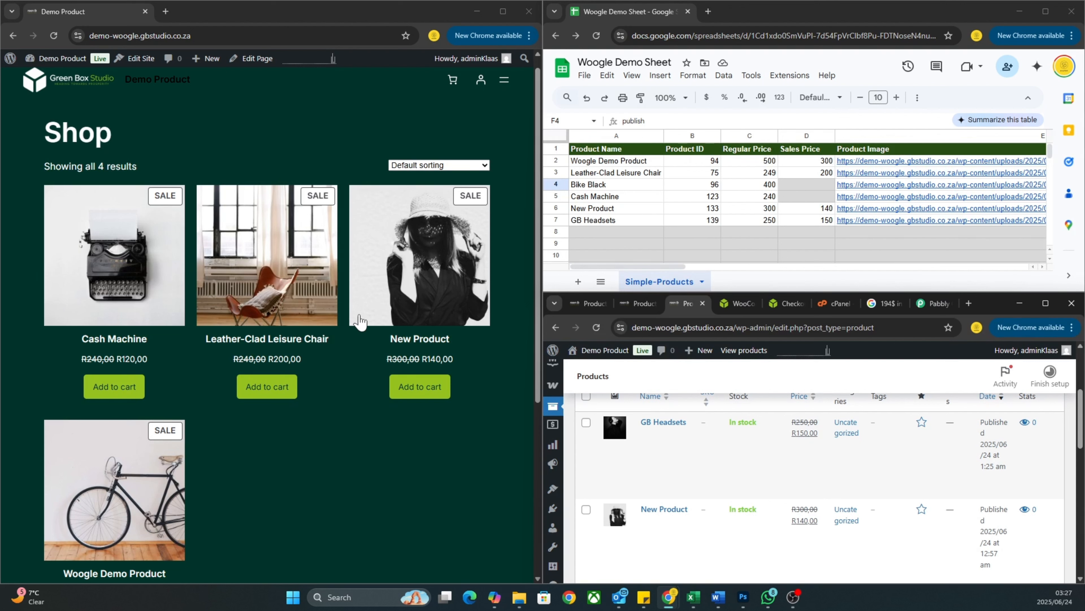
{"action": "left_click", "coordinate": [53, 36]}
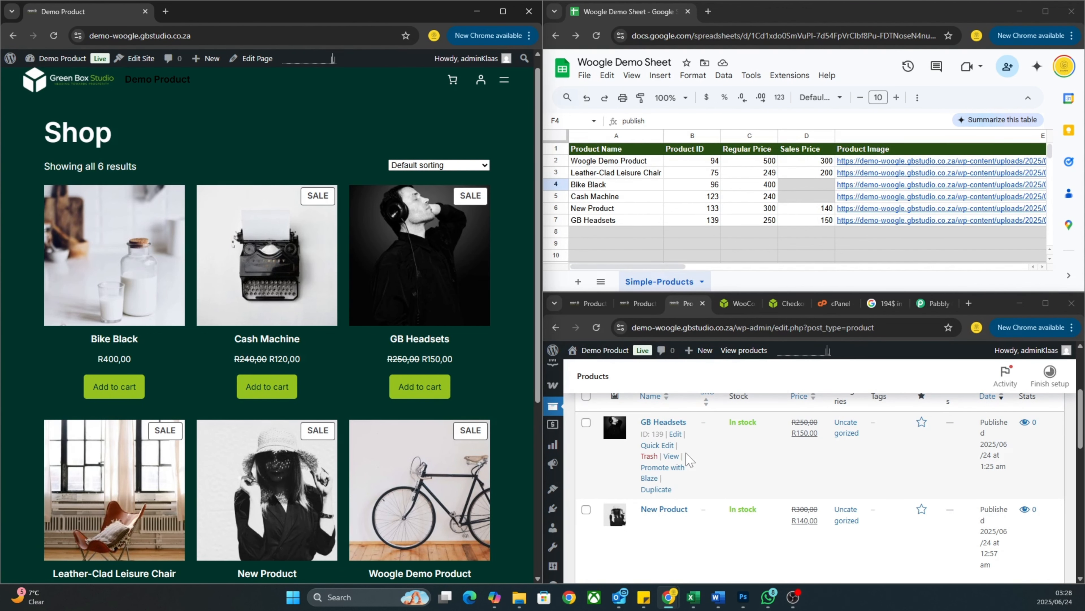
{"action": "scroll", "coordinate": [662, 444], "scroll_direction": "down", "scroll_amount": 2}
{"action": "scroll", "coordinate": [352, 459], "scroll_direction": "down", "scroll_amount": 1}
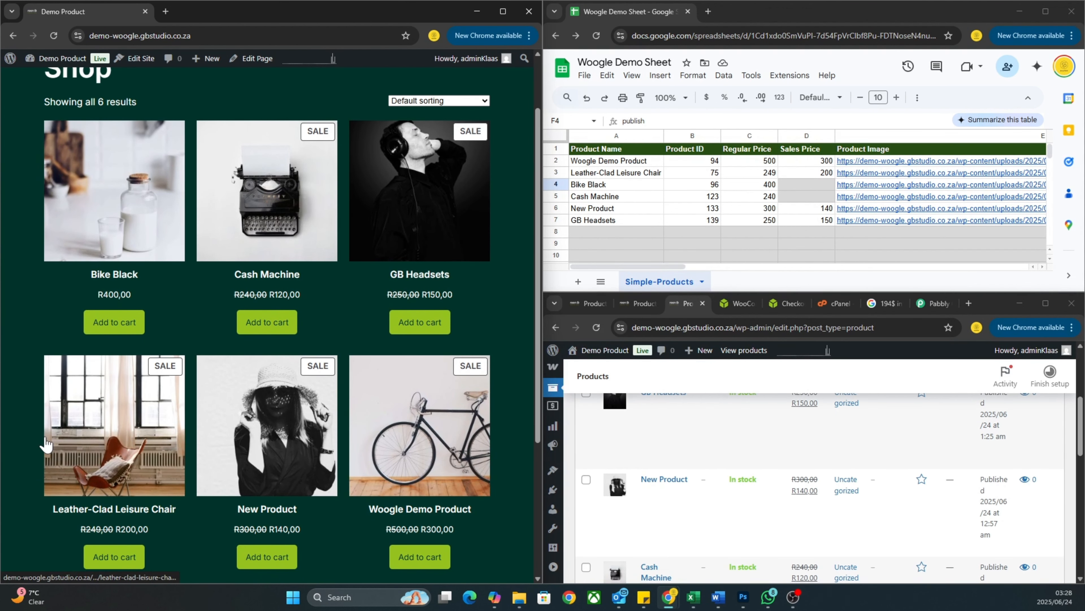
{"action": "scroll", "coordinate": [829, 496], "scroll_direction": "down", "scroll_amount": 4}
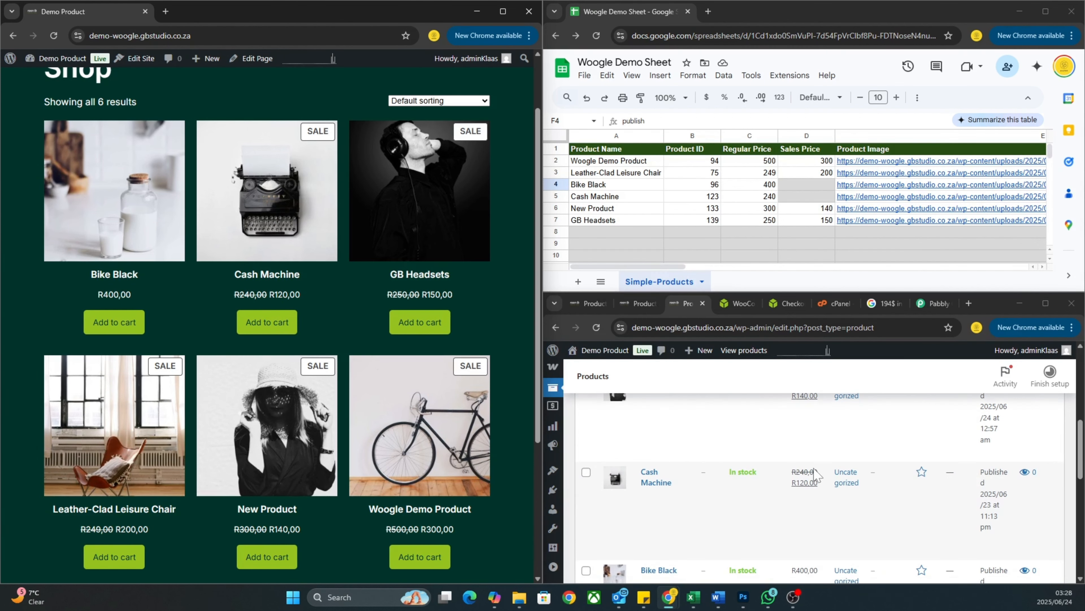
{"action": "scroll", "coordinate": [829, 498], "scroll_direction": "down", "scroll_amount": 1}
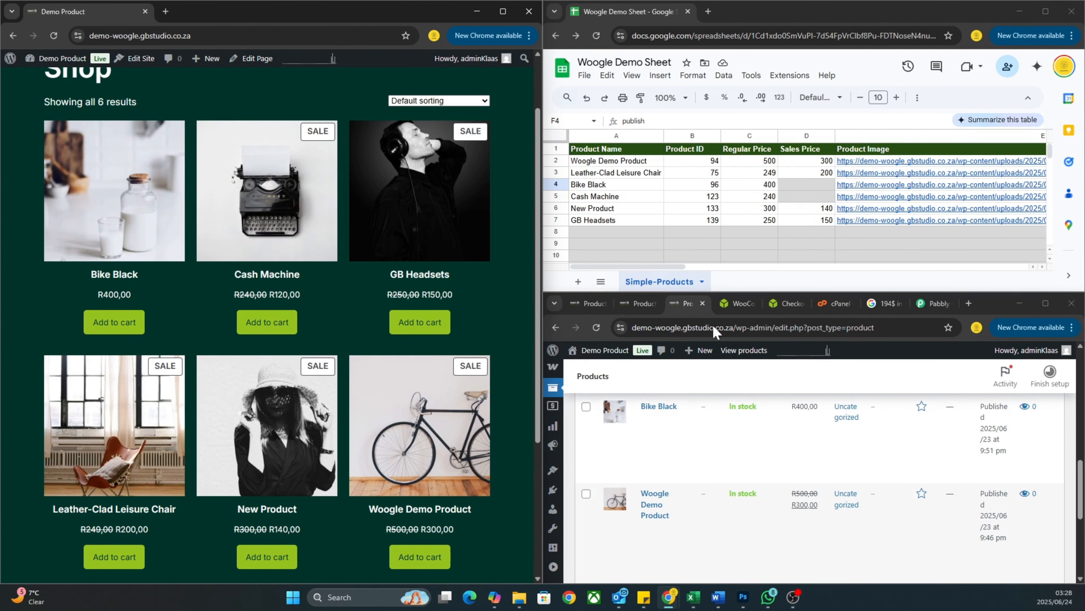
{"action": "scroll", "coordinate": [826, 504], "scroll_direction": "down", "scroll_amount": 2}
{"action": "scroll", "coordinate": [327, 474], "scroll_direction": "down", "scroll_amount": 1}
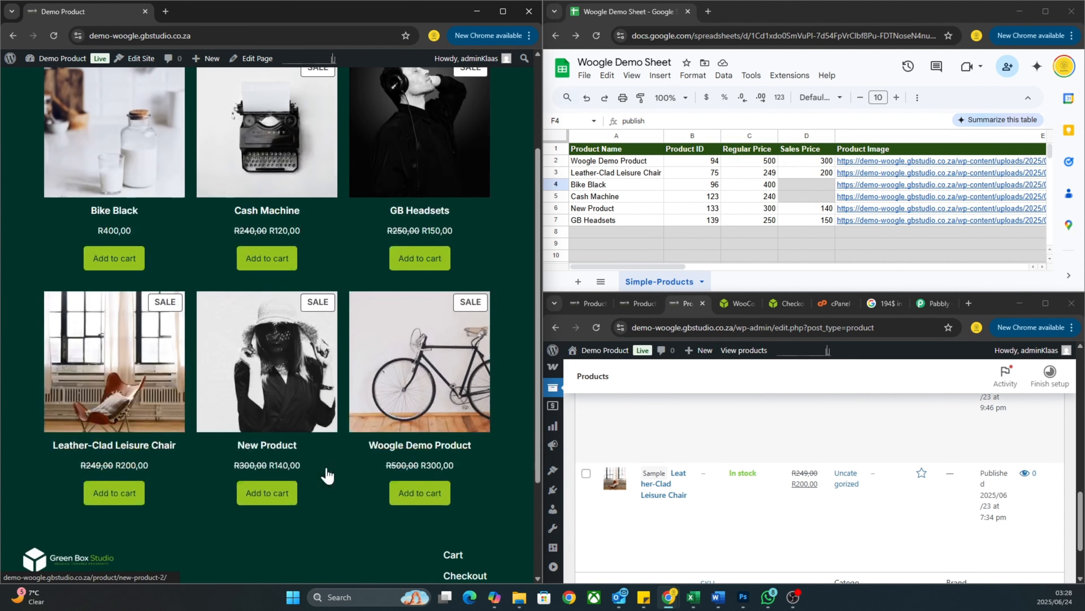
{"action": "scroll", "coordinate": [323, 459], "scroll_direction": "down", "scroll_amount": 1}
{"action": "scroll", "coordinate": [324, 460], "scroll_direction": "up", "scroll_amount": 1}
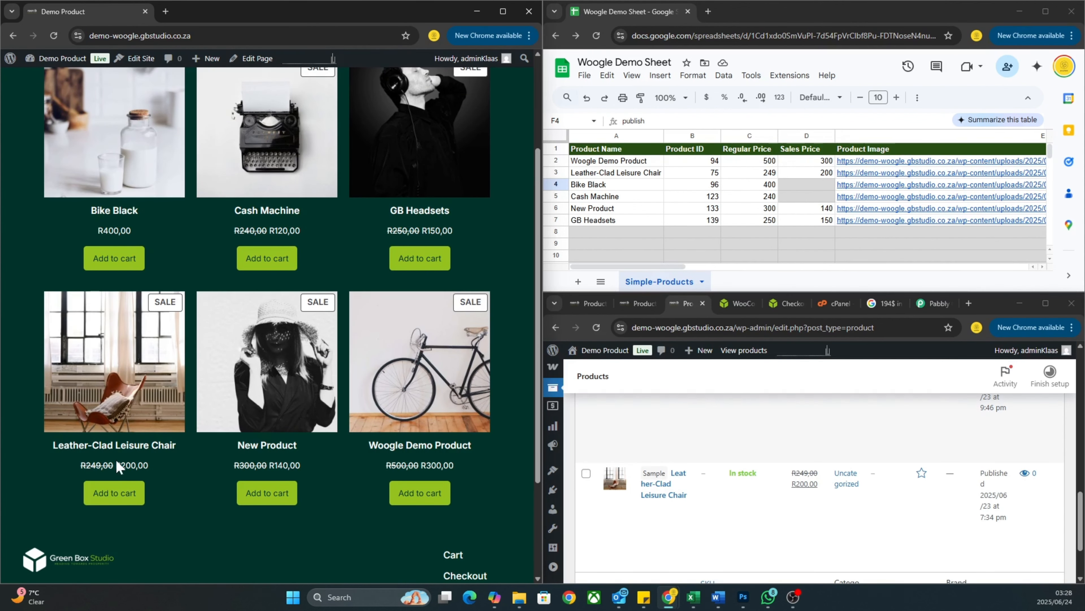
{"action": "scroll", "coordinate": [177, 437], "scroll_direction": "up", "scroll_amount": 1}
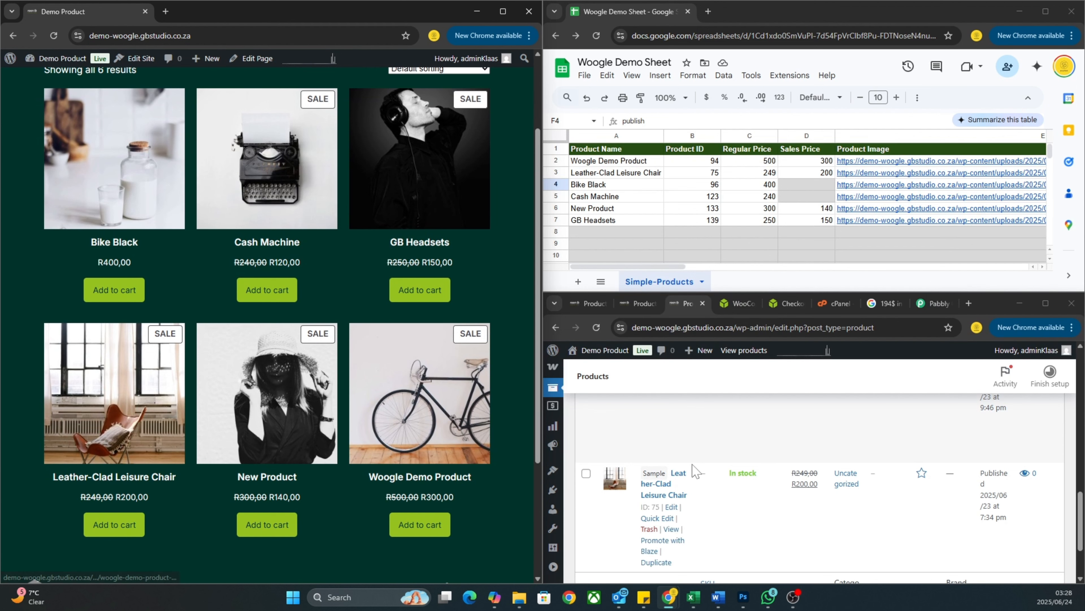
{"action": "scroll", "coordinate": [325, 347], "scroll_direction": "up", "scroll_amount": 1}
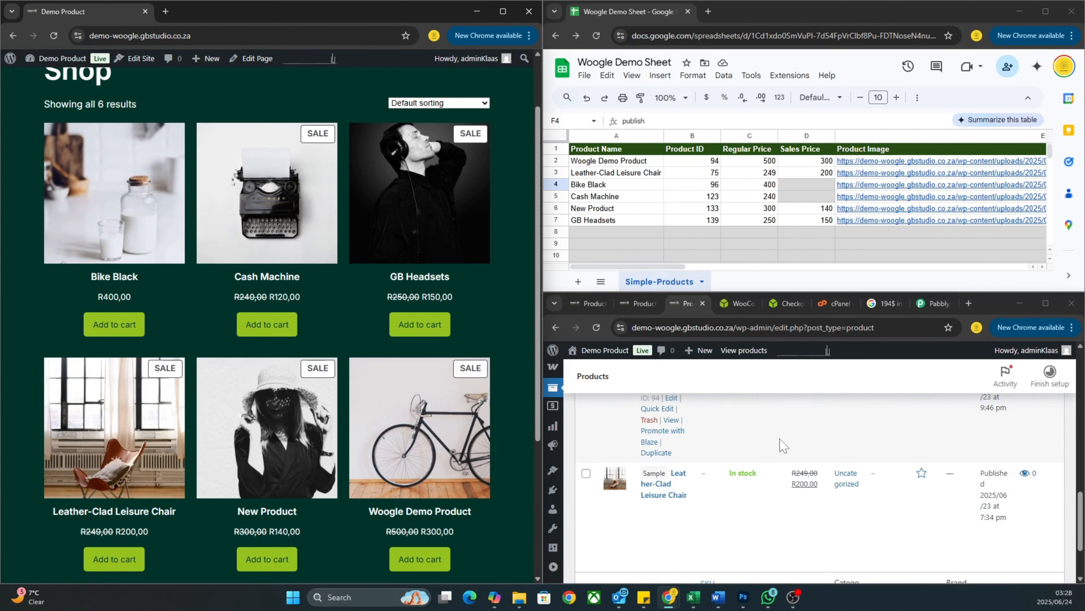
{"action": "scroll", "coordinate": [666, 492], "scroll_direction": "up", "scroll_amount": 2}
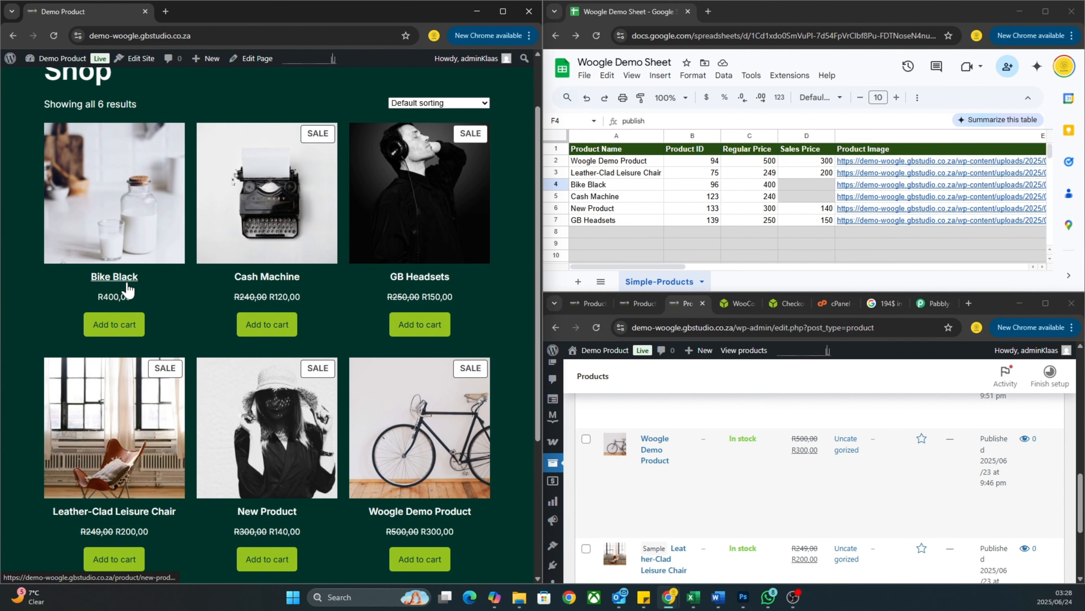
{"action": "scroll", "coordinate": [128, 290], "scroll_direction": "up", "scroll_amount": 2}
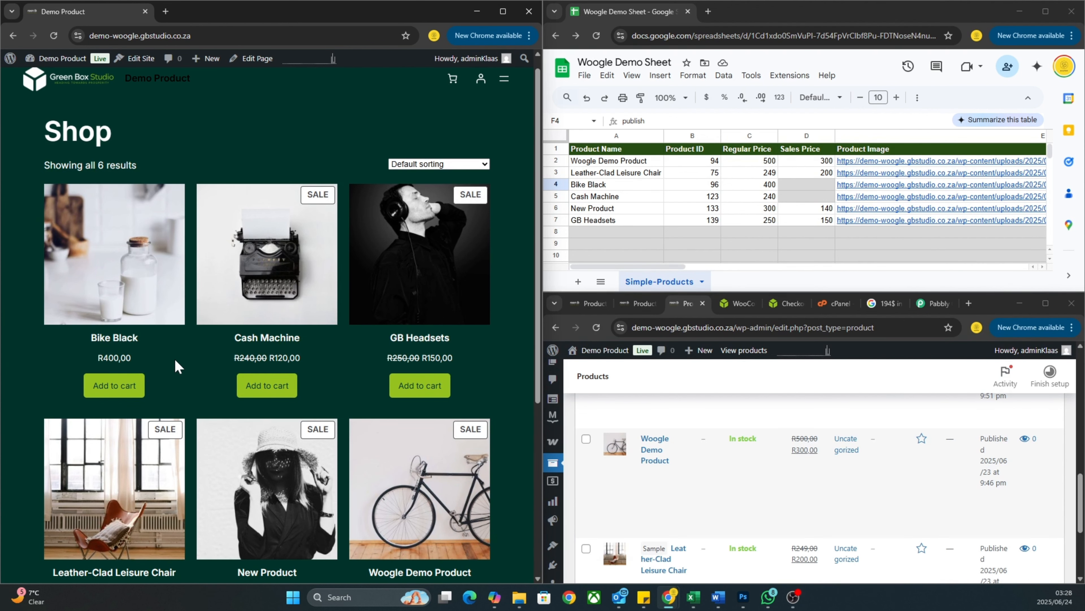
{"action": "scroll", "coordinate": [237, 390], "scroll_direction": "down", "scroll_amount": 2}
{"action": "scroll", "coordinate": [238, 391], "scroll_direction": "up", "scroll_amount": 2}
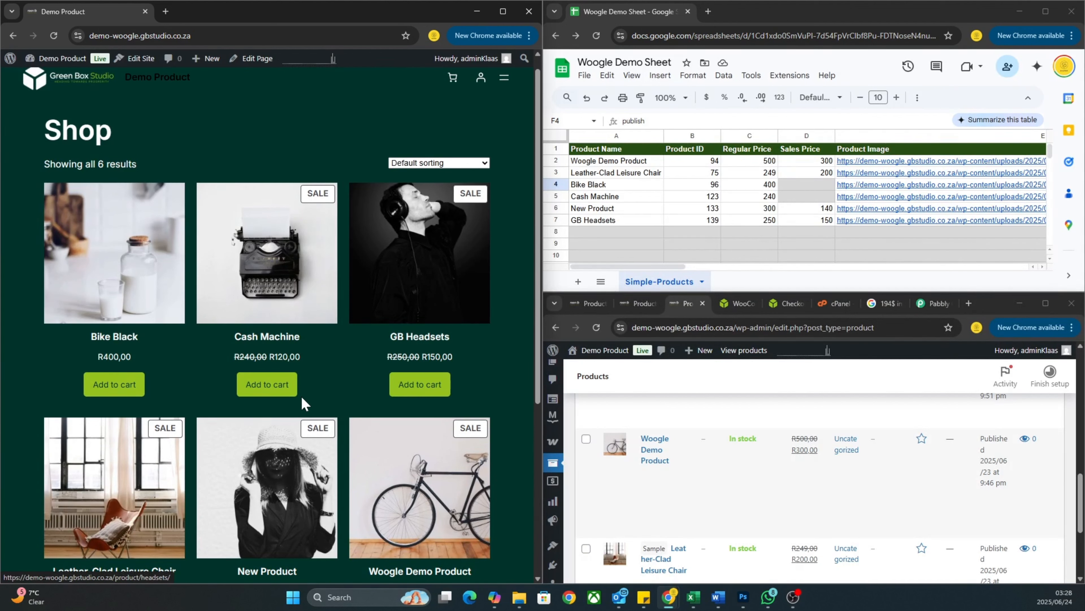
{"action": "scroll", "coordinate": [485, 349], "scroll_direction": "down", "scroll_amount": 2}
{"action": "scroll", "coordinate": [484, 348], "scroll_direction": "up", "scroll_amount": 2}
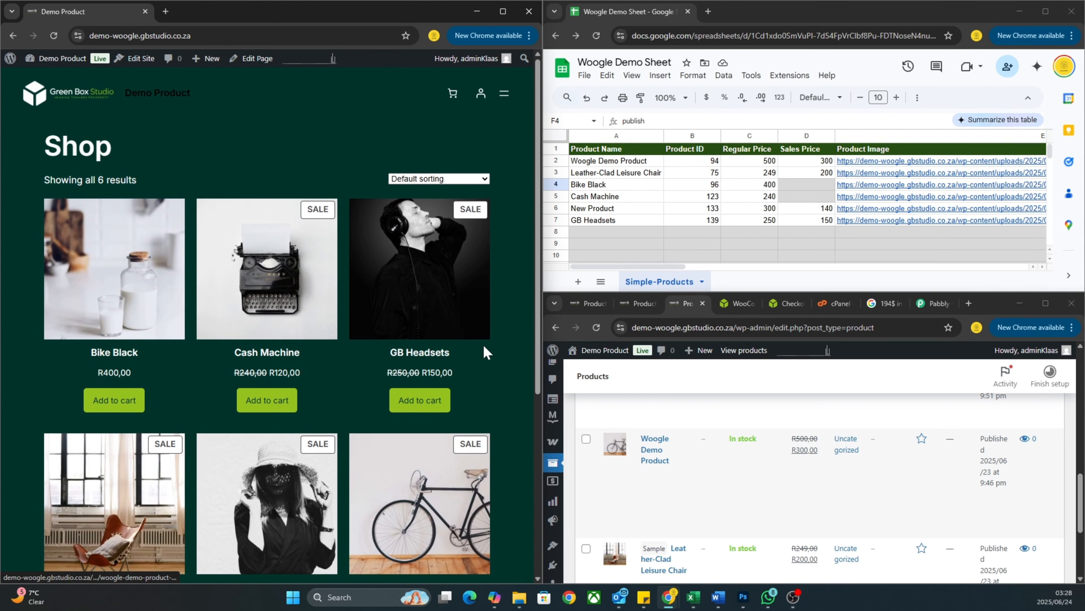